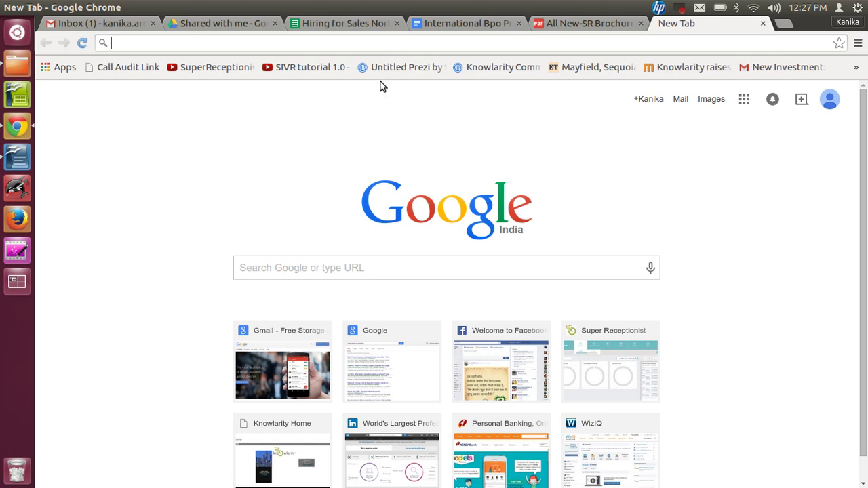
pyautogui.click(193, 42)
pyautogui.write('www')
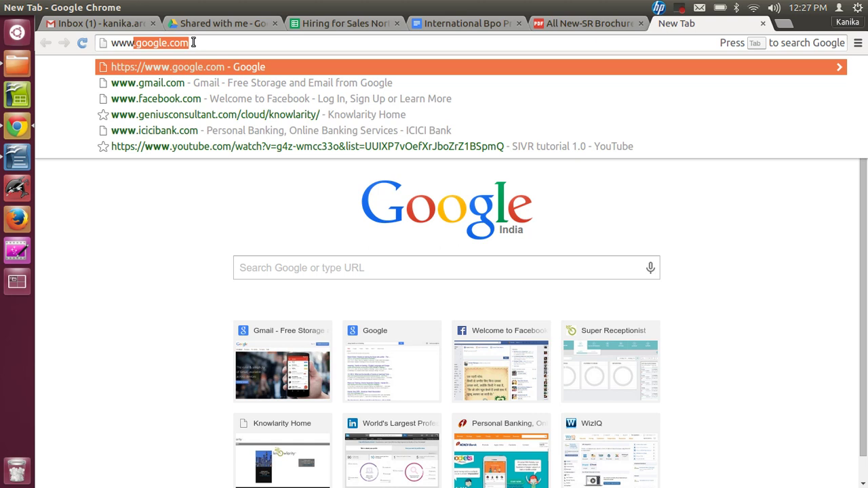
pyautogui.write('.kno')
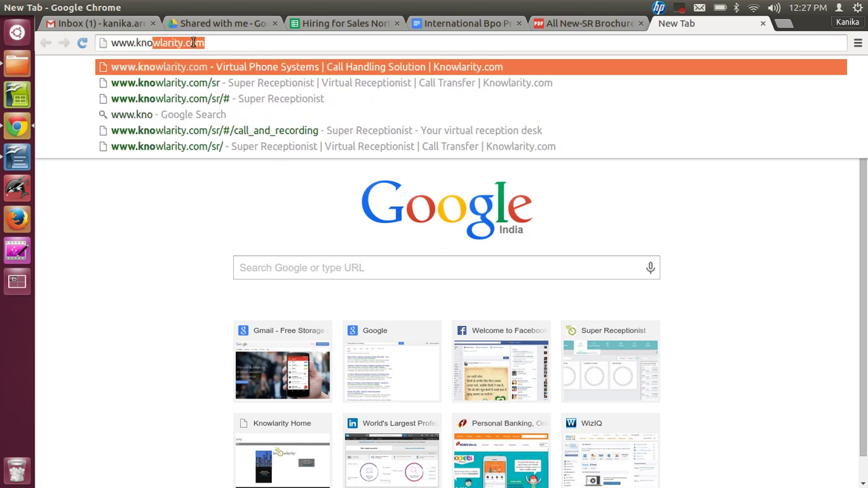
pyautogui.write('wla')
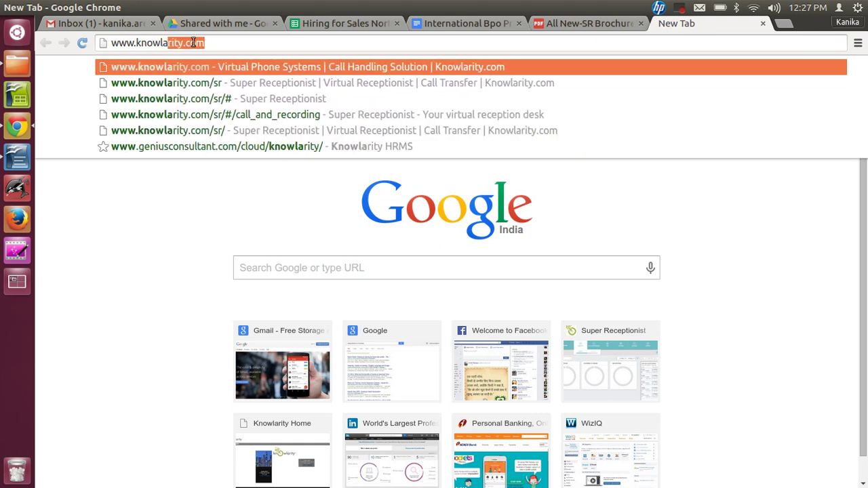
pyautogui.write('rity.com')
pyautogui.press('Return')
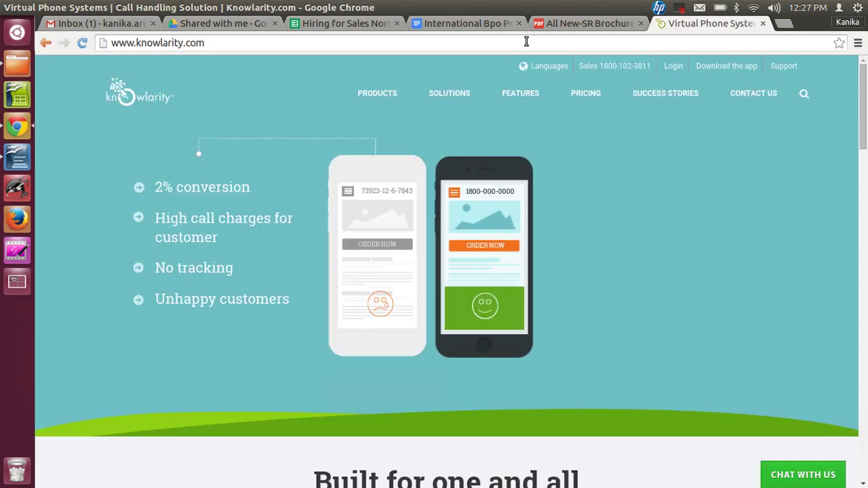
# - Log in to the SuperReceptionist product with the training account's username and password
pyautogui.click(673, 70)
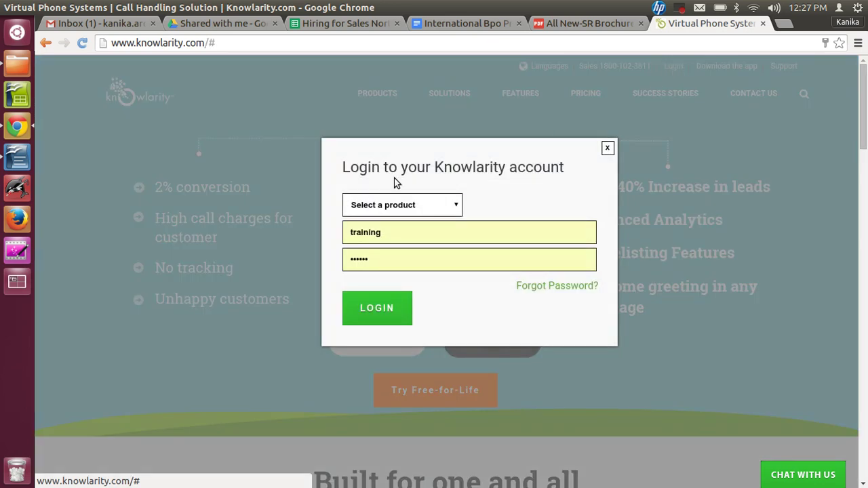
pyautogui.click(434, 205)
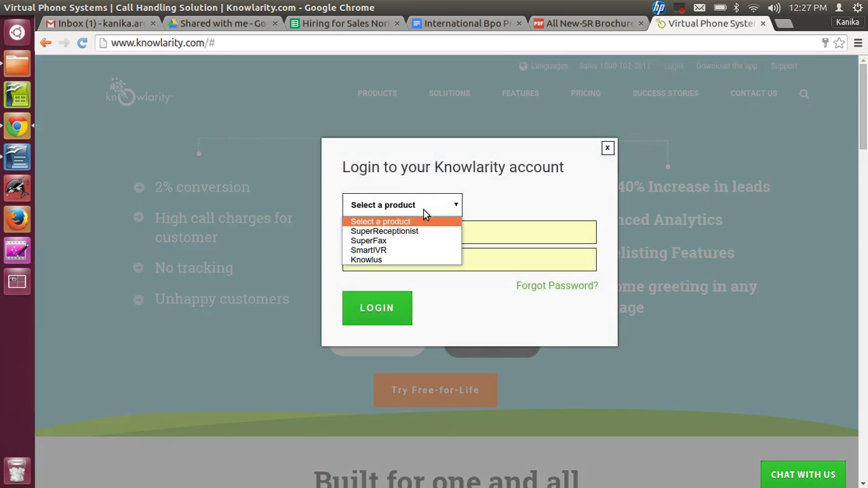
pyautogui.click(396, 232)
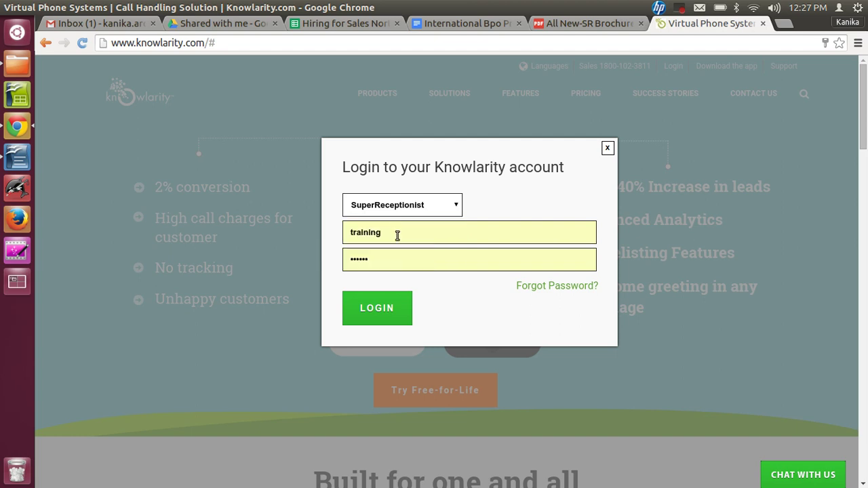
pyautogui.doubleClick(385, 235)
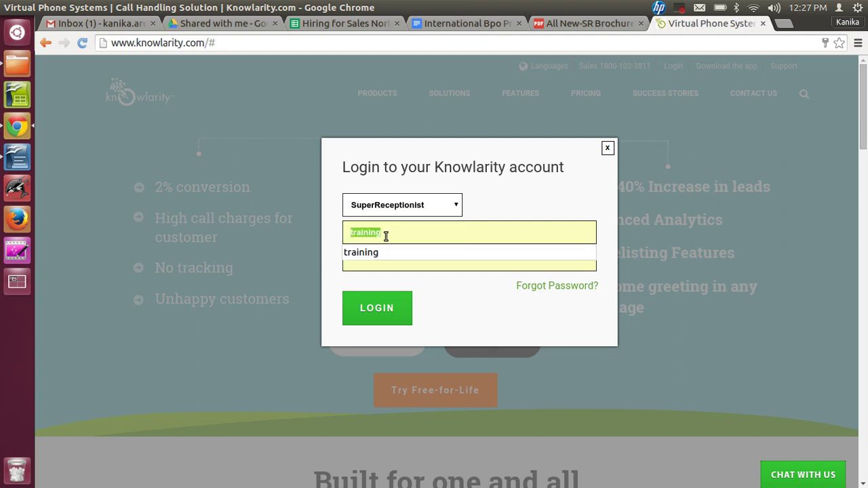
pyautogui.write('k_tra')
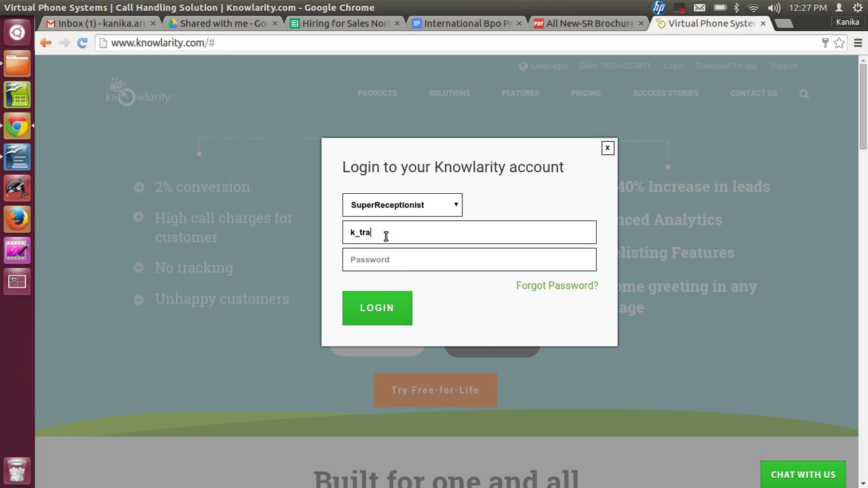
pyautogui.write('ining')
pyautogui.press('Tab')
pyautogui.write('******')
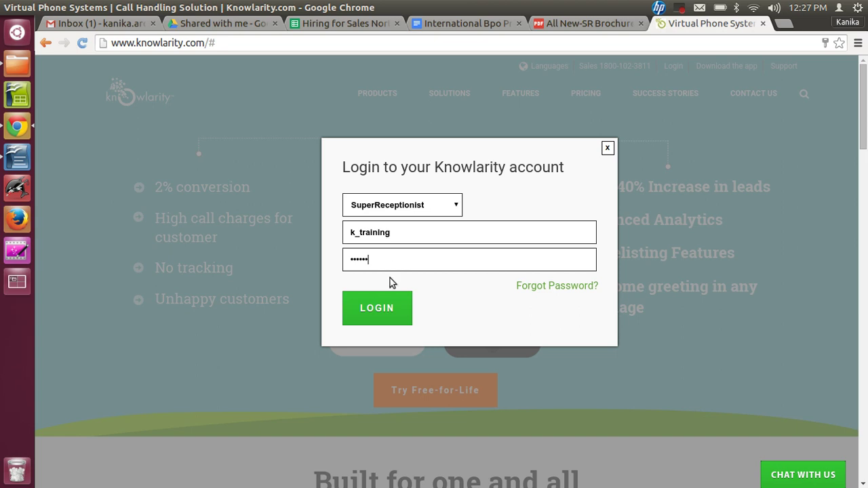
pyautogui.click(378, 310)
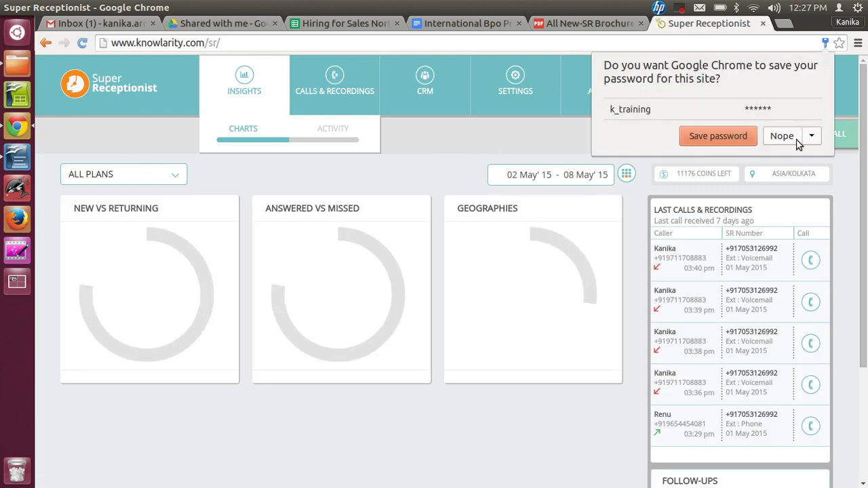
# - Dismiss Chrome's save-password prompt and open Settings to view the Call Flow rules
pyautogui.click(780, 140)
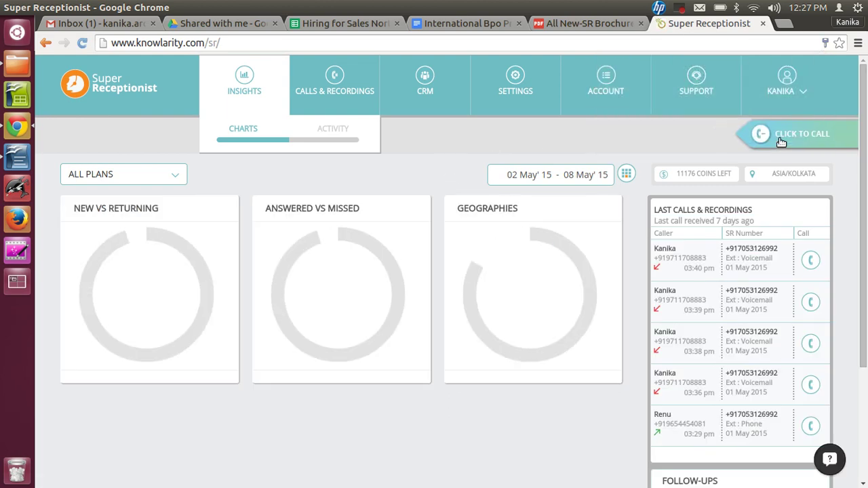
pyautogui.click(679, 8)
pyautogui.click(680, 25)
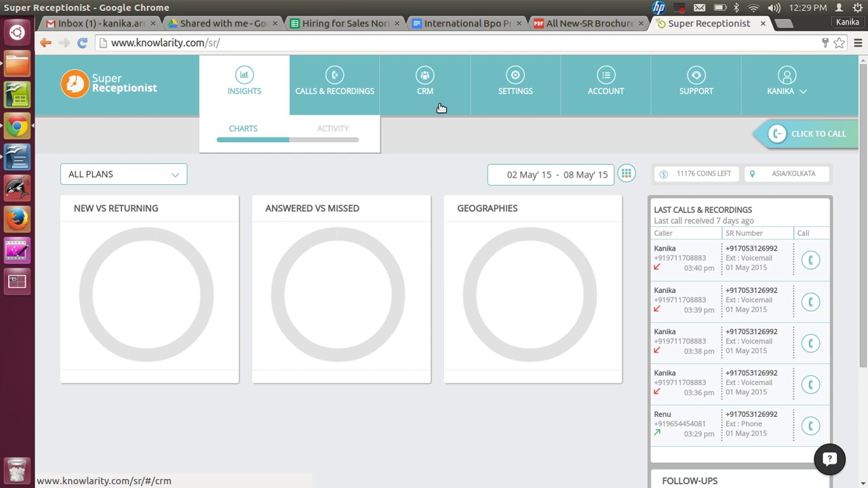
pyautogui.click(525, 97)
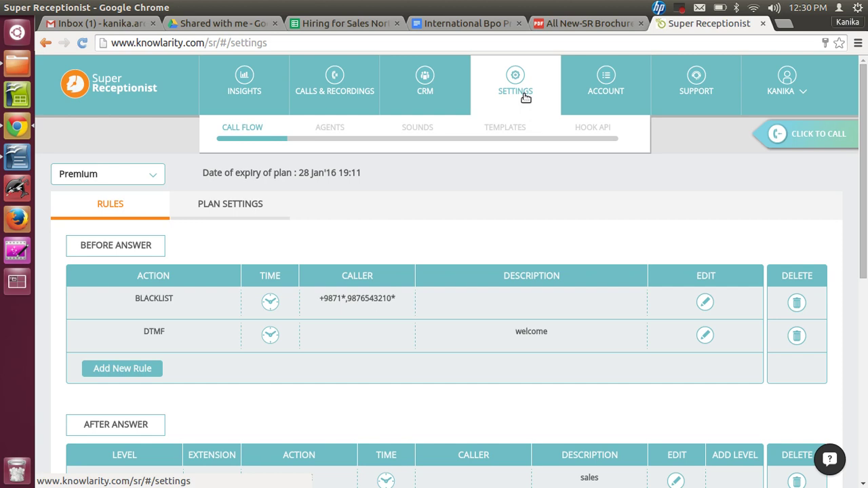
# - Browse the Account's Bill Statements and History pages, ending on the Profile page
pyautogui.click(612, 92)
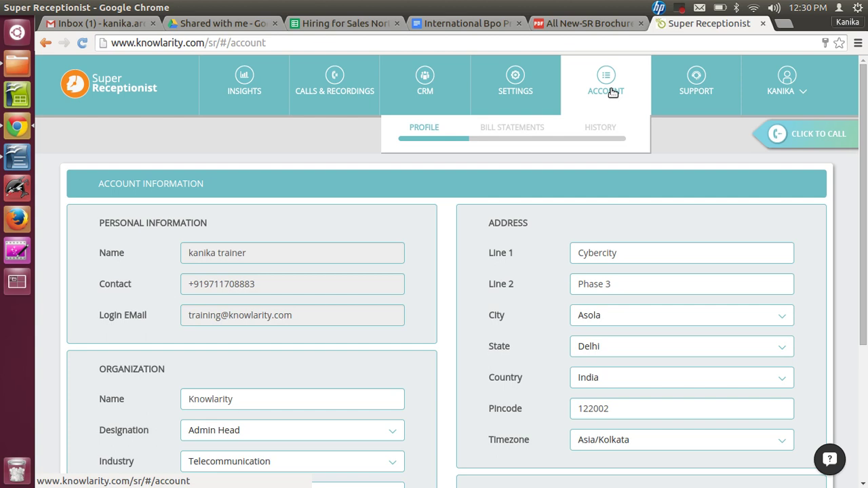
pyautogui.click(528, 128)
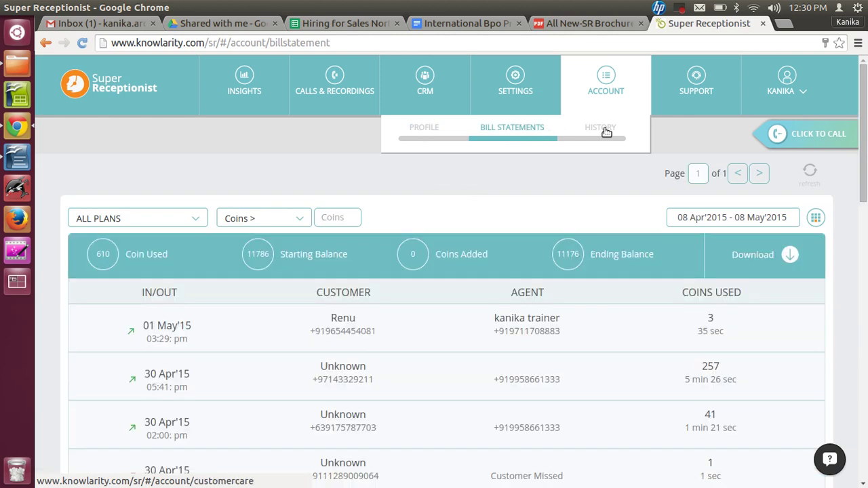
pyautogui.click(601, 129)
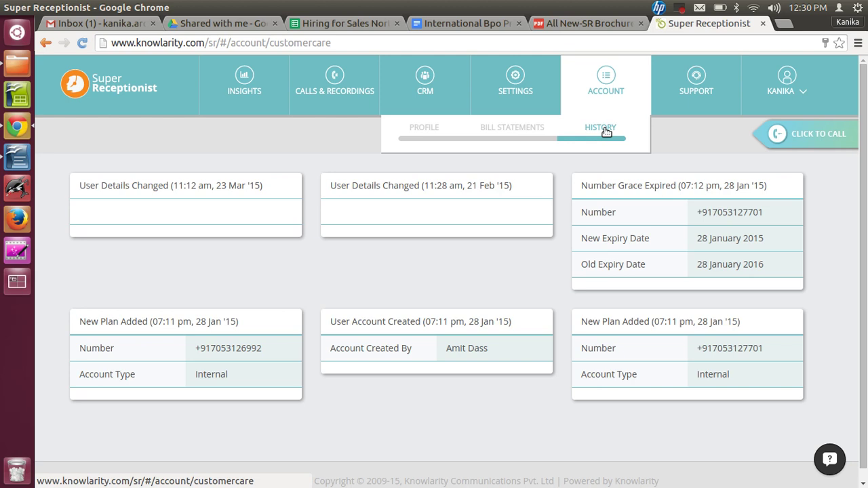
pyautogui.click(503, 131)
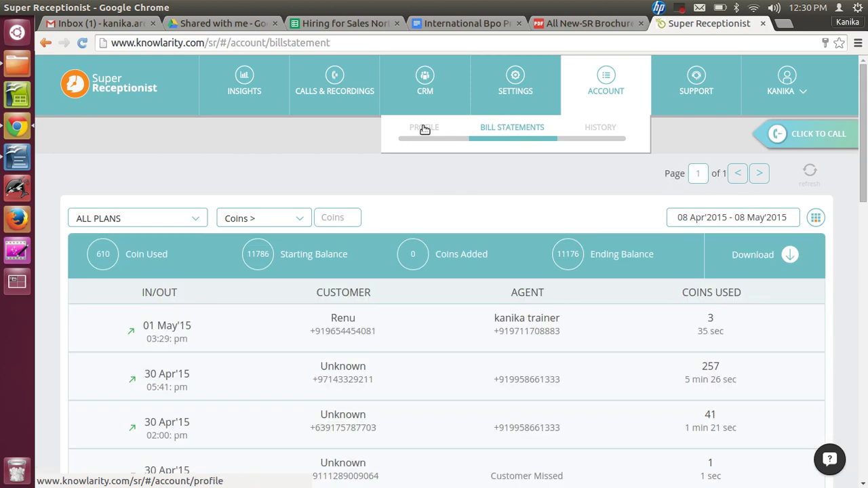
pyautogui.click(424, 129)
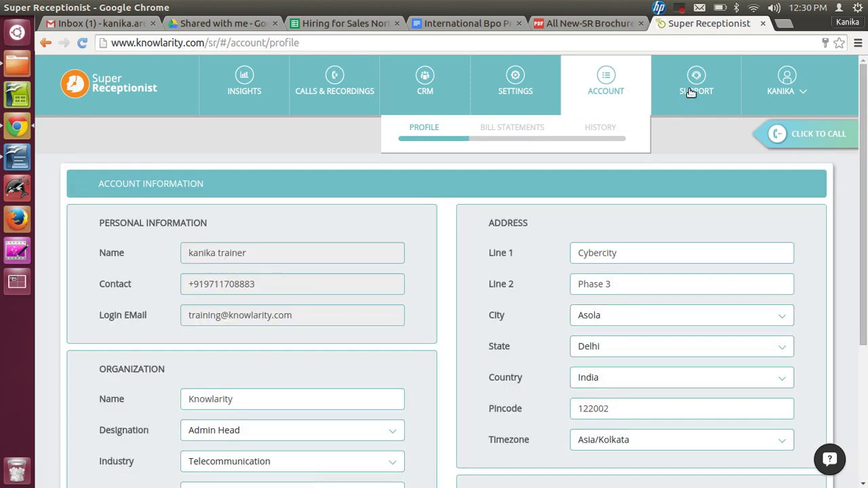
# - Open and close the Support question form, then return to the Insights charts
pyautogui.click(690, 92)
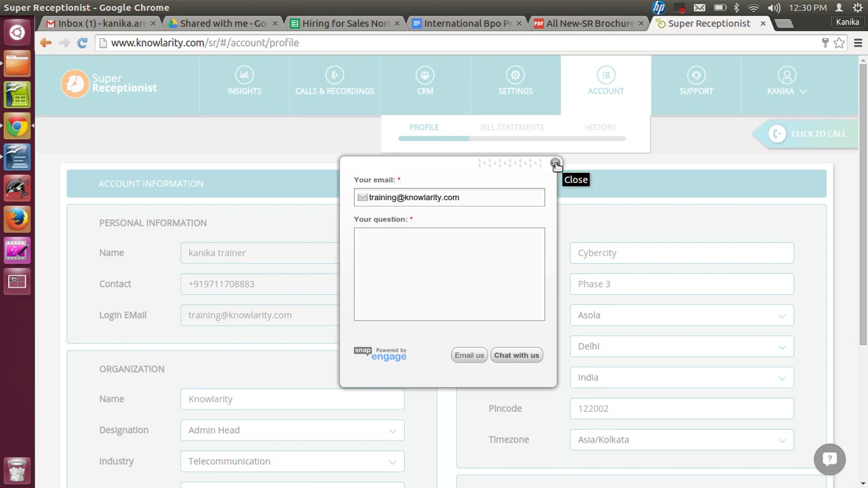
pyautogui.click(556, 164)
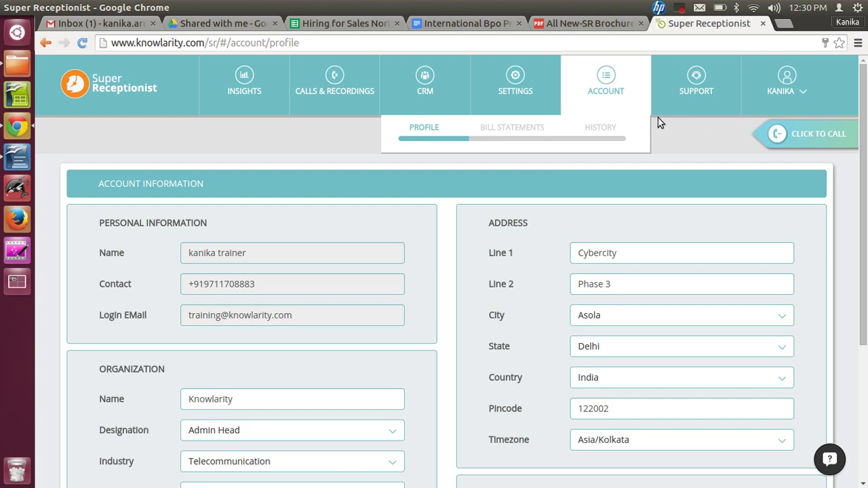
pyautogui.click(683, 15)
pyautogui.click(717, 25)
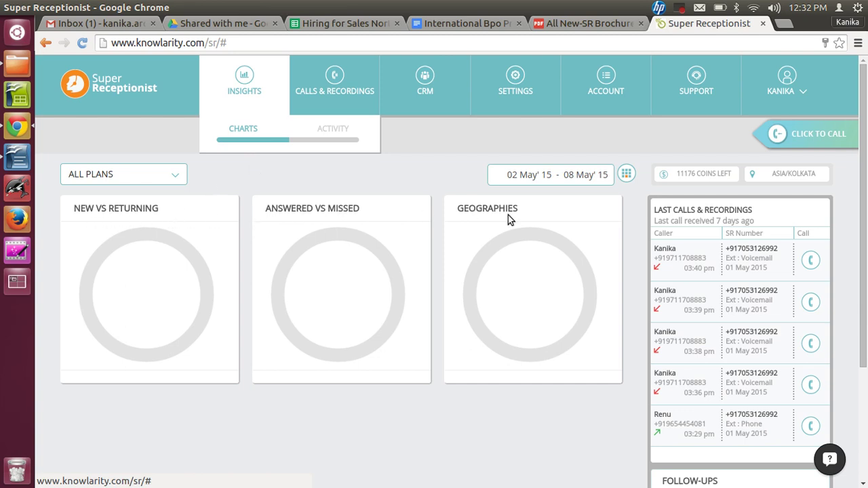
# - Set the Insights date range to start on 1 February 2015 and switch to the Activity view
pyautogui.click(626, 175)
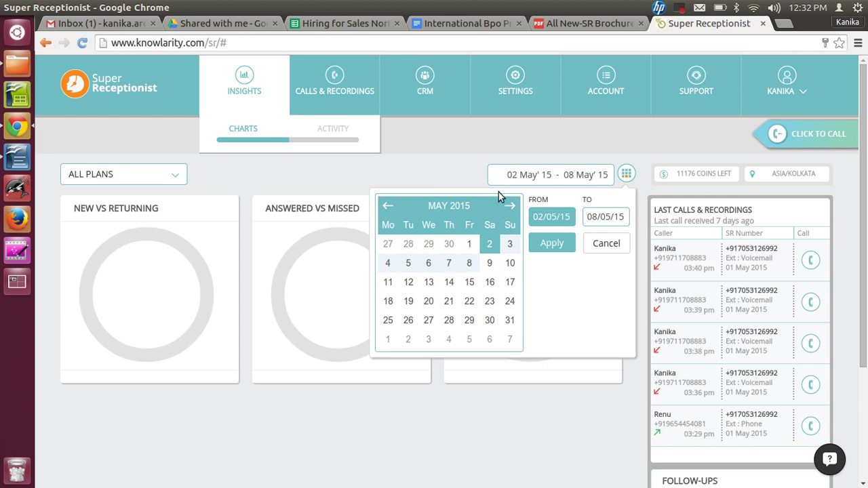
pyautogui.click(387, 207)
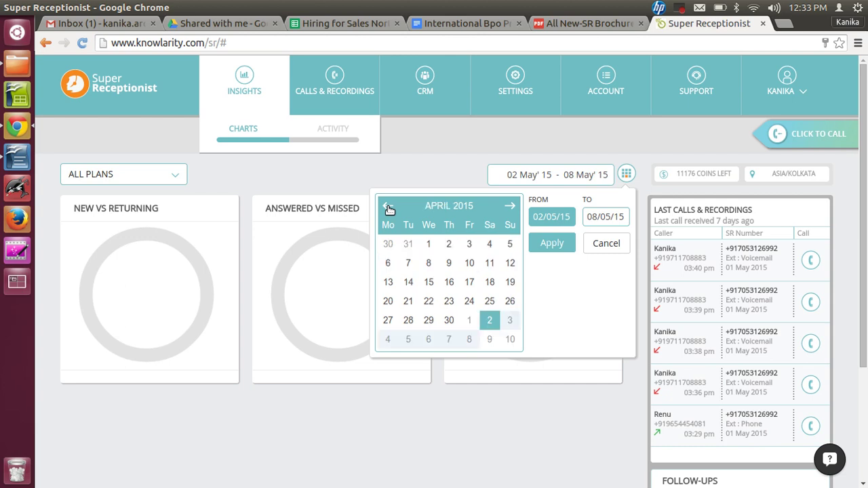
pyautogui.click(387, 206)
pyautogui.click(388, 206)
pyautogui.click(507, 248)
pyautogui.click(549, 242)
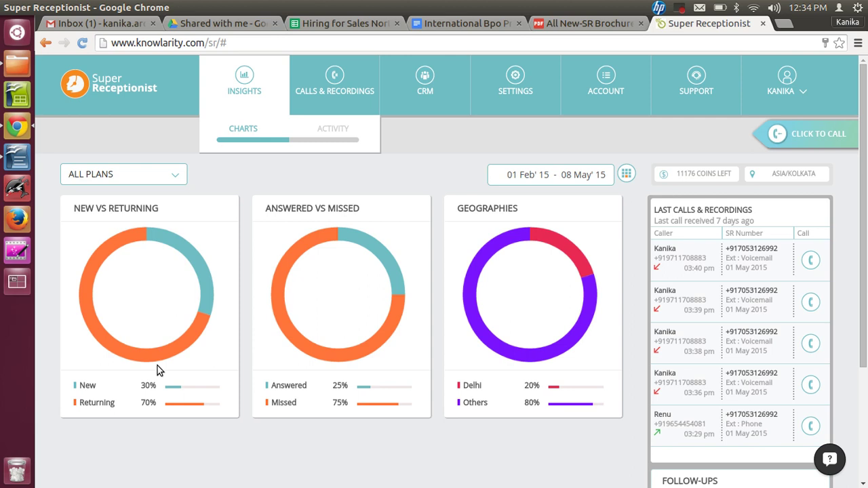
pyautogui.click(337, 128)
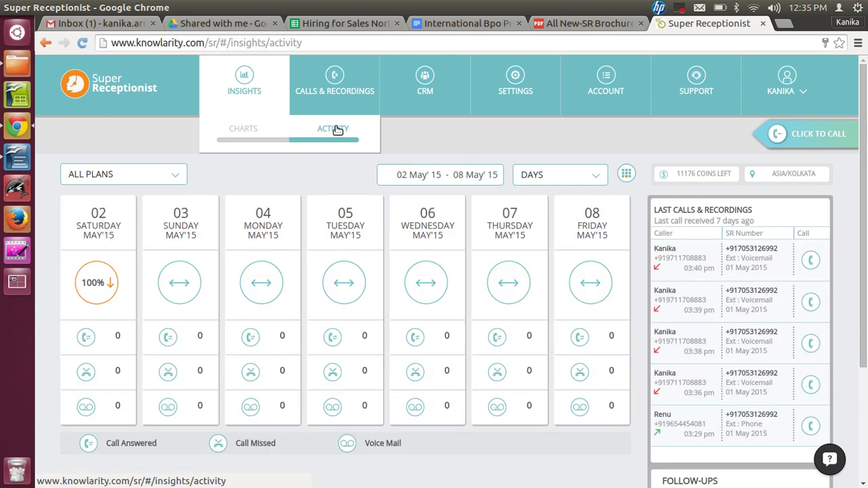
# - Group the Activity view by Weeks, then Months, and finally Days
pyautogui.click(598, 177)
pyautogui.click(557, 213)
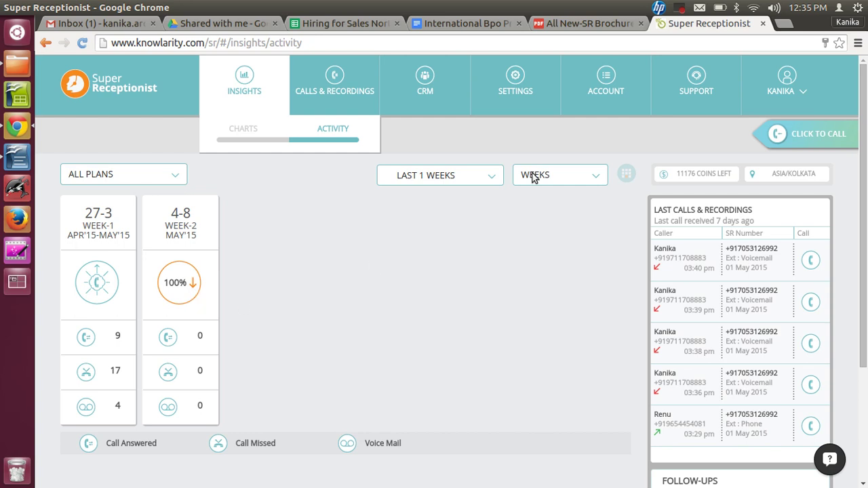
pyautogui.click(594, 174)
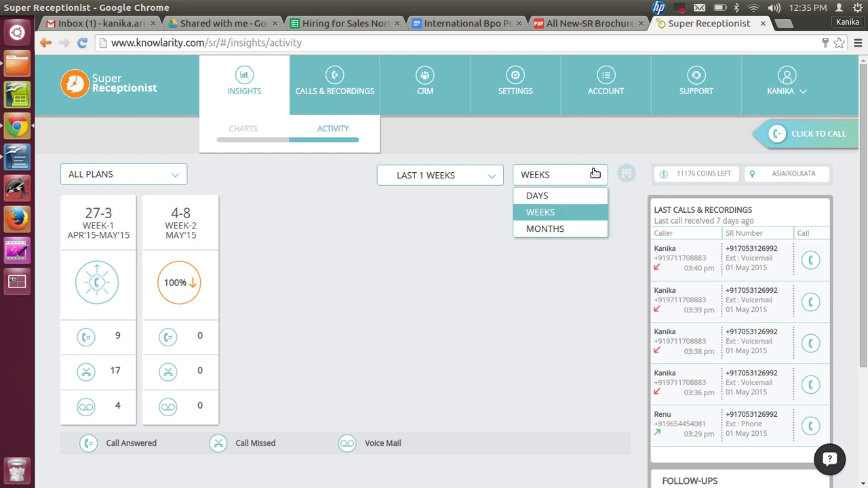
pyautogui.click(553, 228)
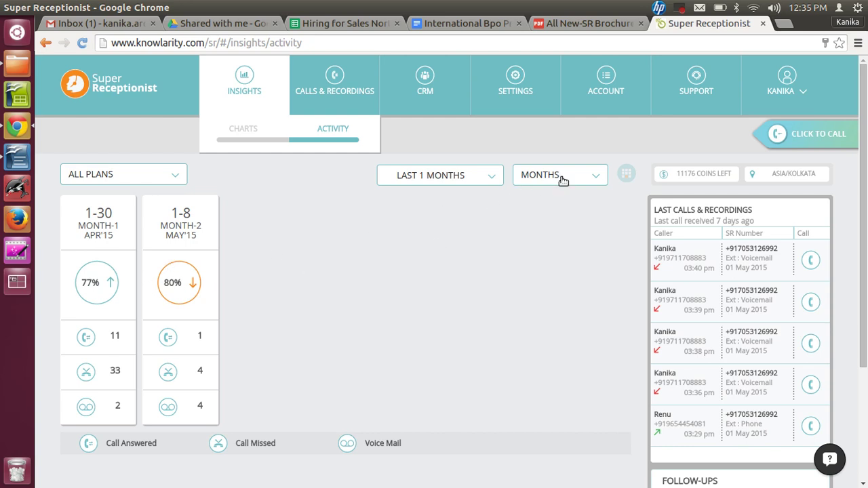
pyautogui.click(589, 177)
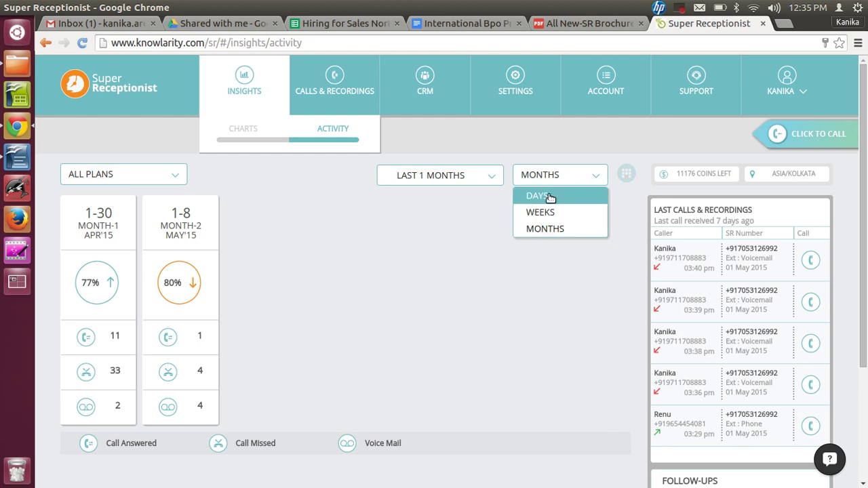
pyautogui.click(548, 196)
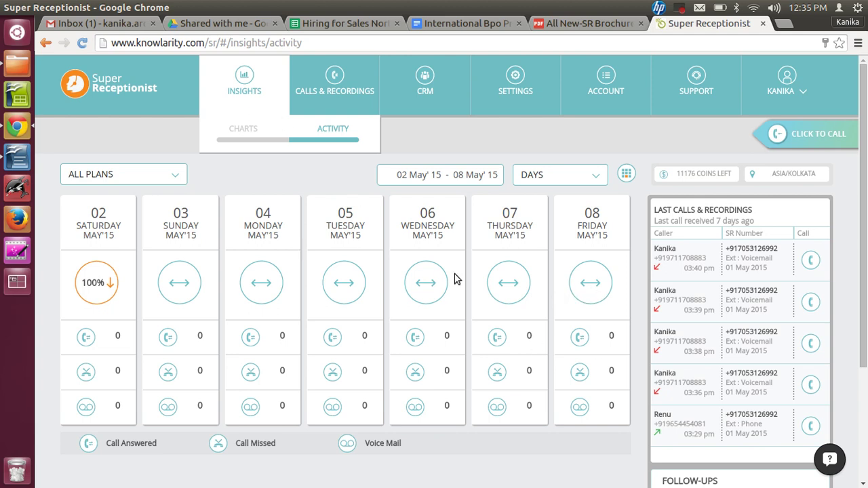
pyautogui.moveTo(712, 183)
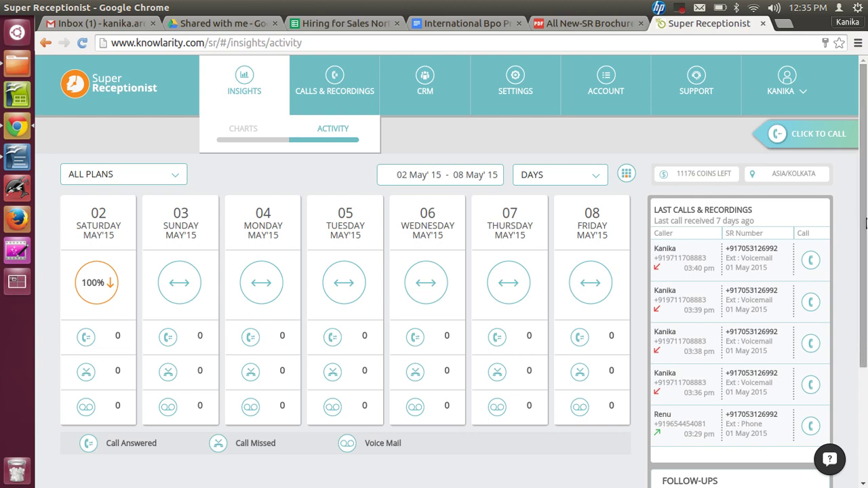
pyautogui.moveTo(865, 224); pyautogui.dragTo(865, 263)
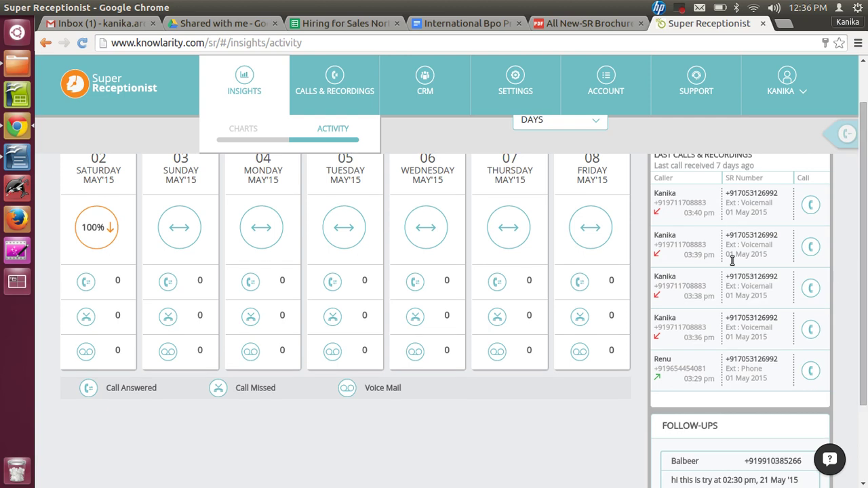
pyautogui.click(815, 209)
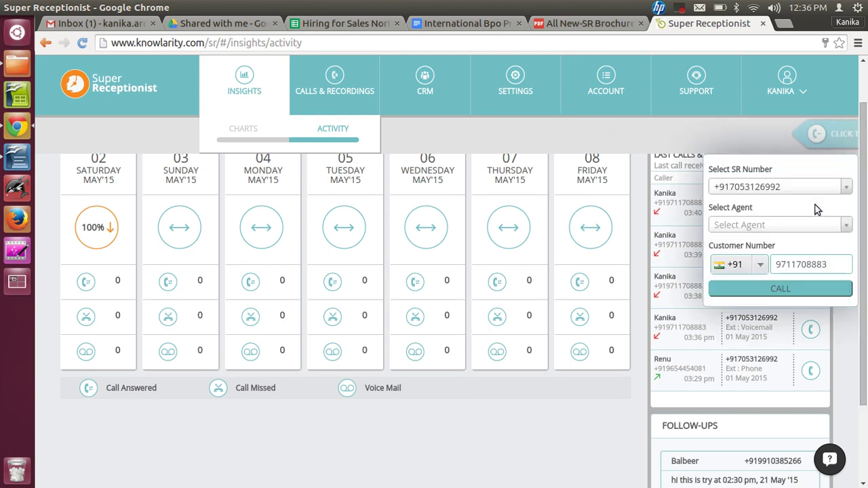
pyautogui.click(611, 417)
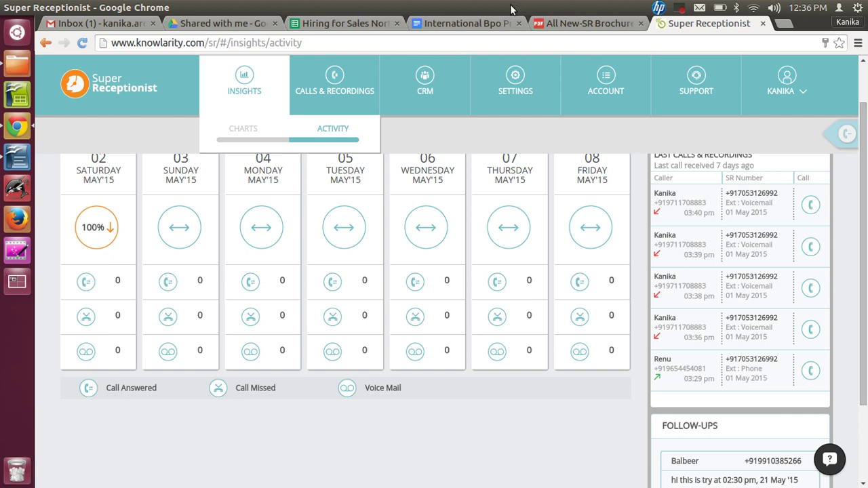
pyautogui.click(682, 8)
pyautogui.click(681, 25)
pyautogui.click(680, 9)
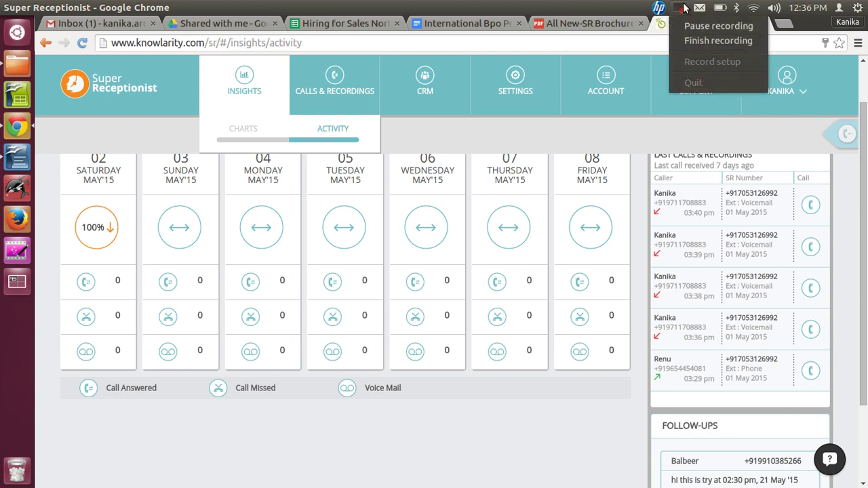
pyautogui.press('Escape')
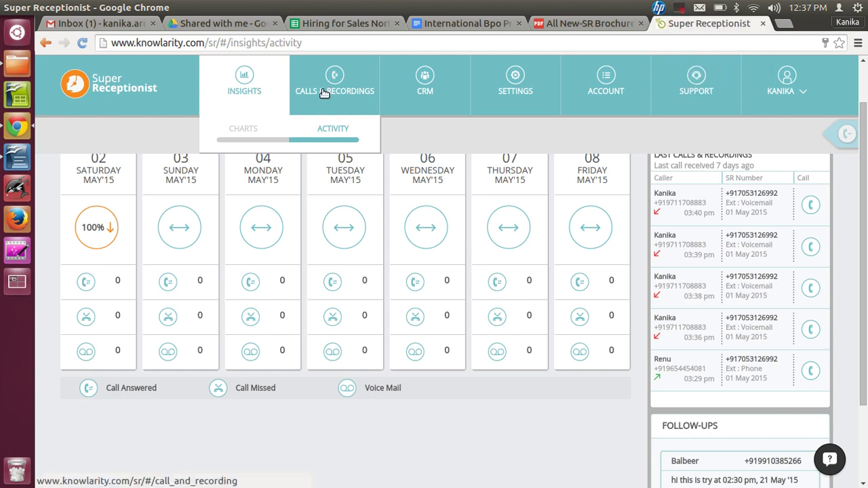
# - Open Calls & Recordings and check the Select Agents and Select Extension filters without choosing any
pyautogui.click(324, 93)
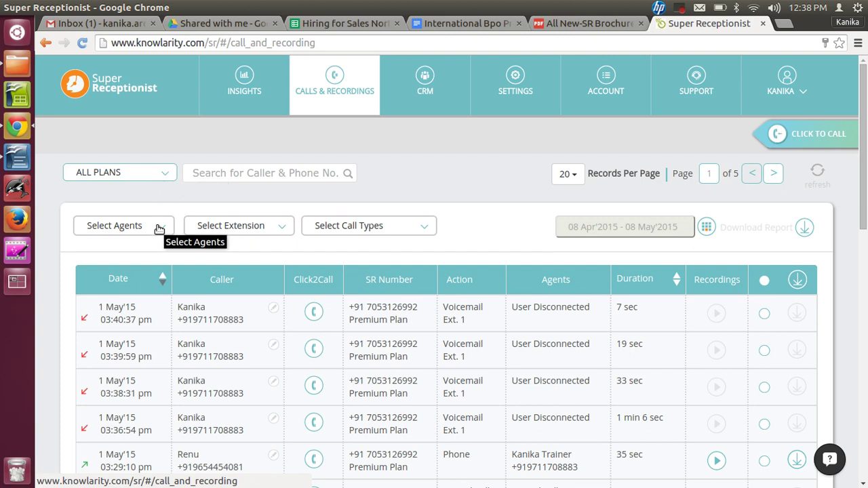
pyautogui.click(159, 226)
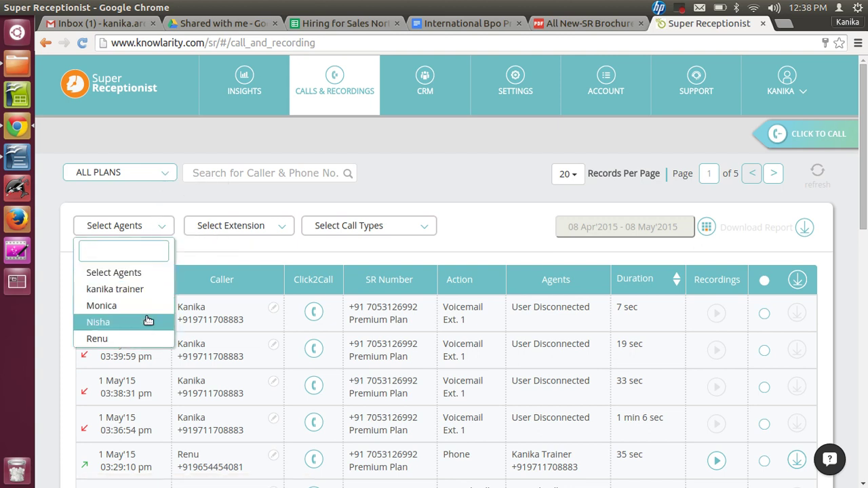
pyautogui.click(241, 257)
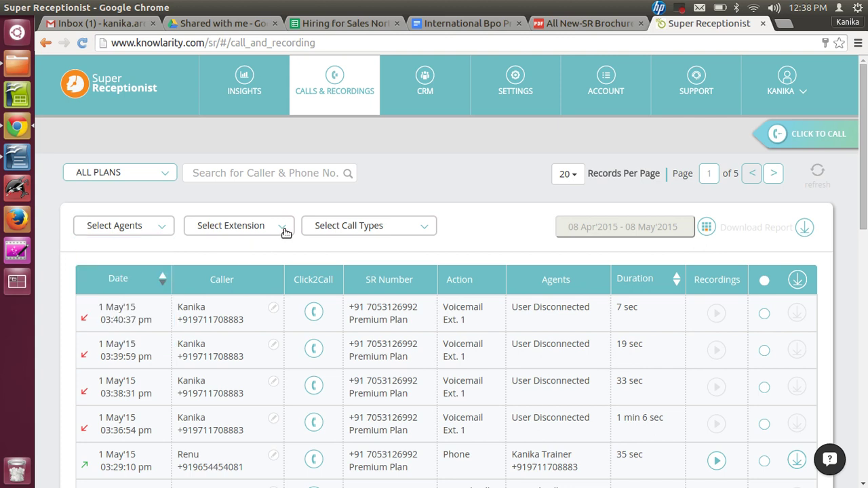
pyautogui.click(284, 232)
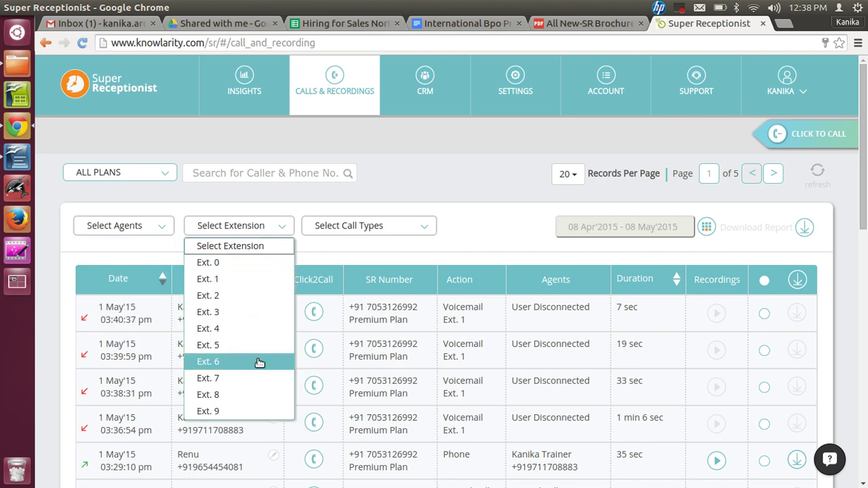
pyautogui.click(351, 254)
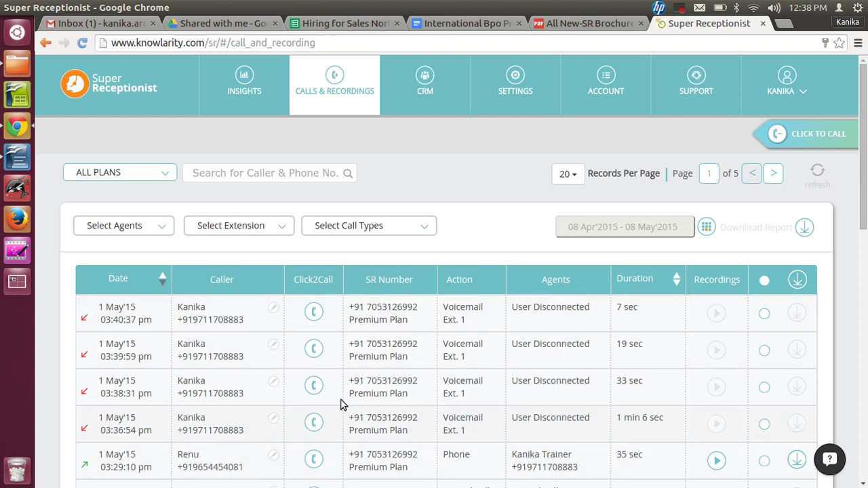
# - Page the date calendar back to February 2015, then close it leaving the range unchanged
pyautogui.click(705, 227)
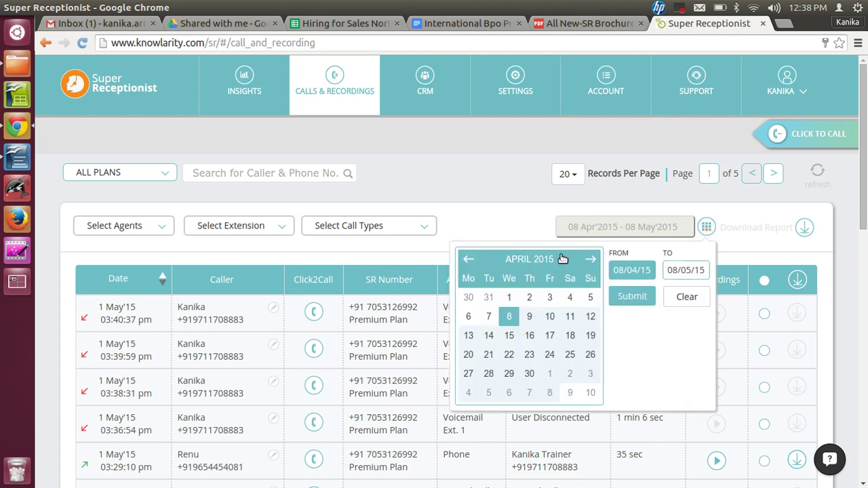
pyautogui.click(468, 259)
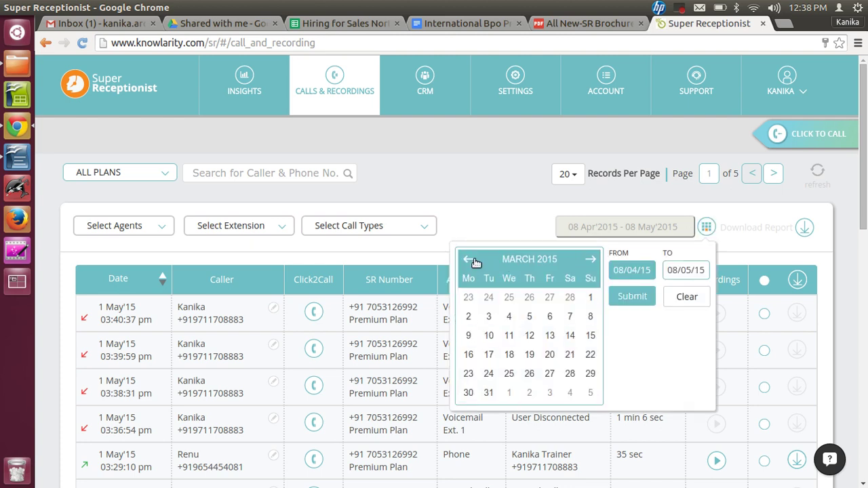
pyautogui.click(475, 262)
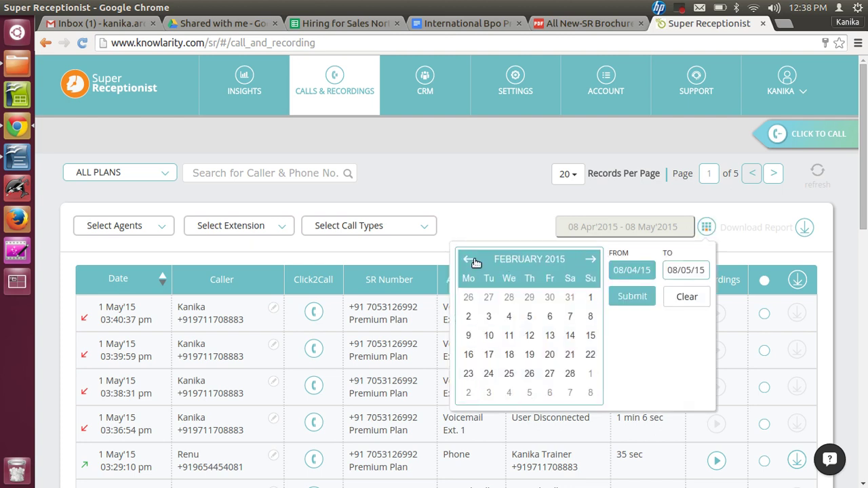
pyautogui.click(505, 206)
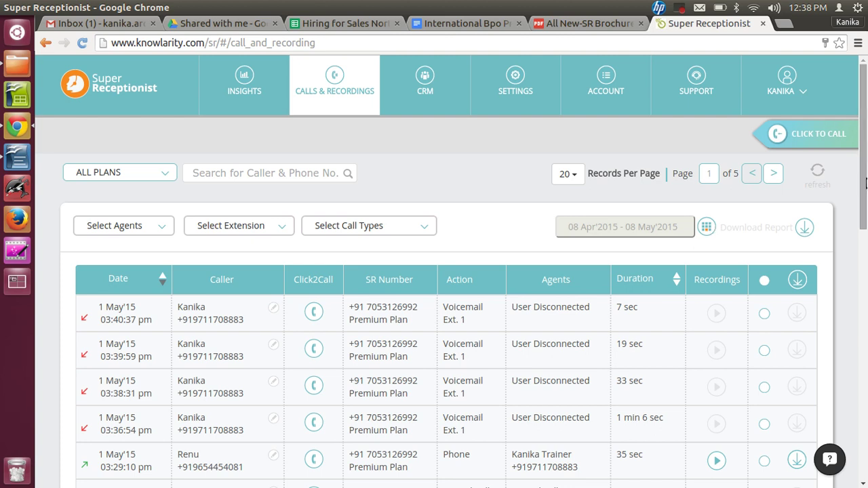
# - Open and close the quick call form for the first caller
pyautogui.moveTo(864, 181); pyautogui.dragTo(865, 227)
pyautogui.click(315, 199)
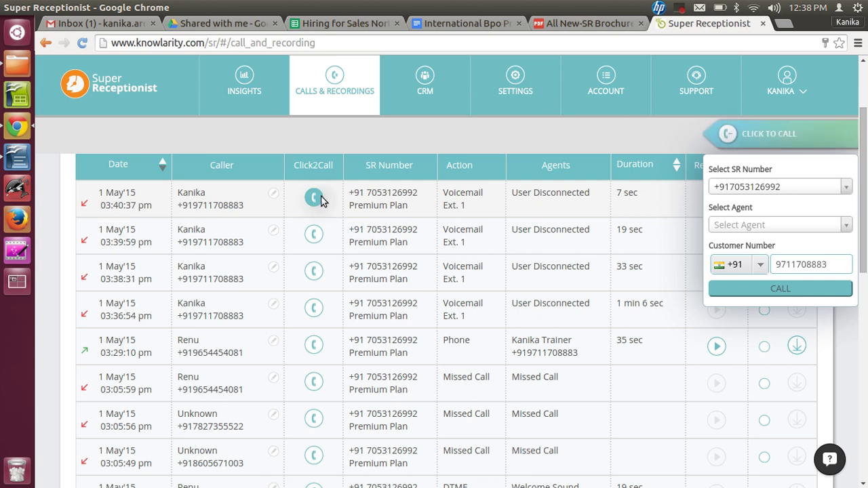
pyautogui.click(363, 140)
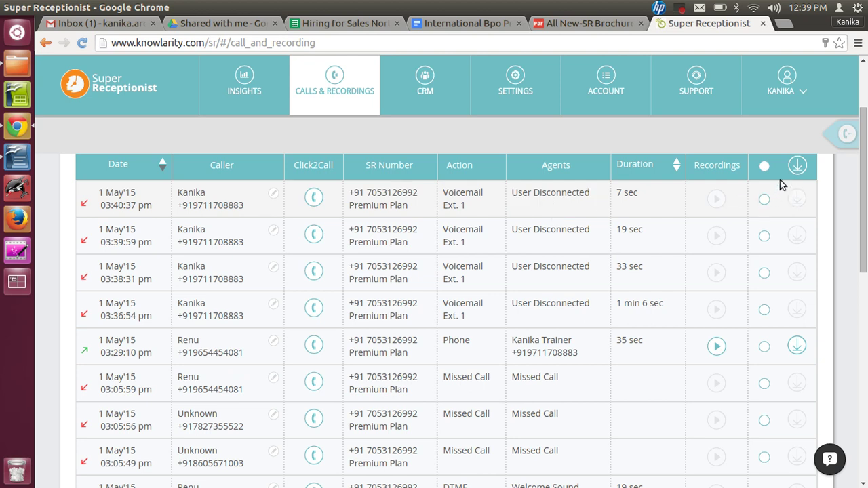
# - Select the 35-second 1 May call and request its recording, cancelling the save dialog
pyautogui.click(764, 166)
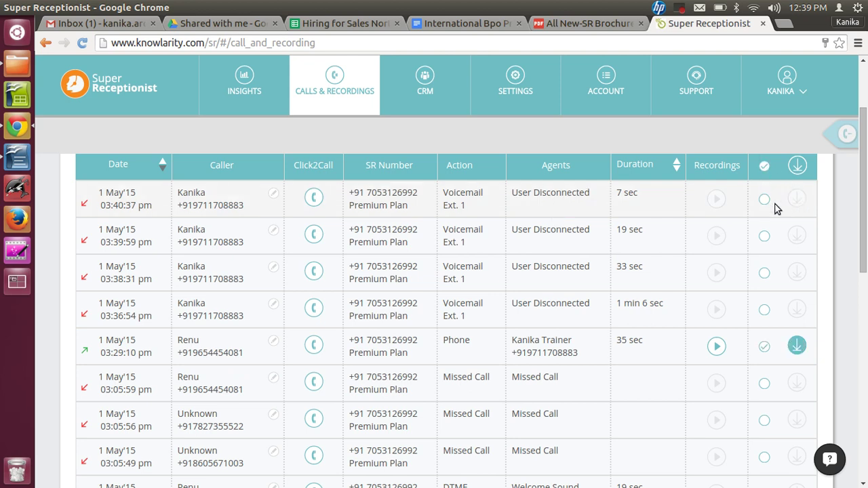
pyautogui.click(795, 346)
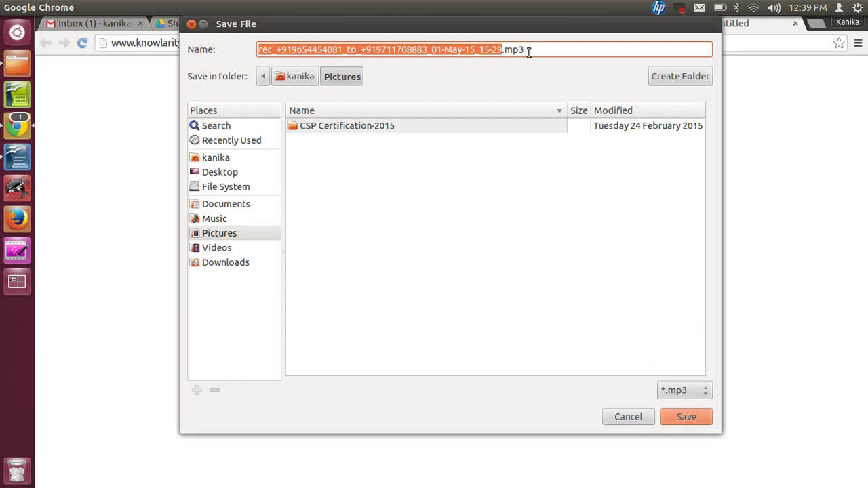
pyautogui.click(192, 24)
pyautogui.click(623, 29)
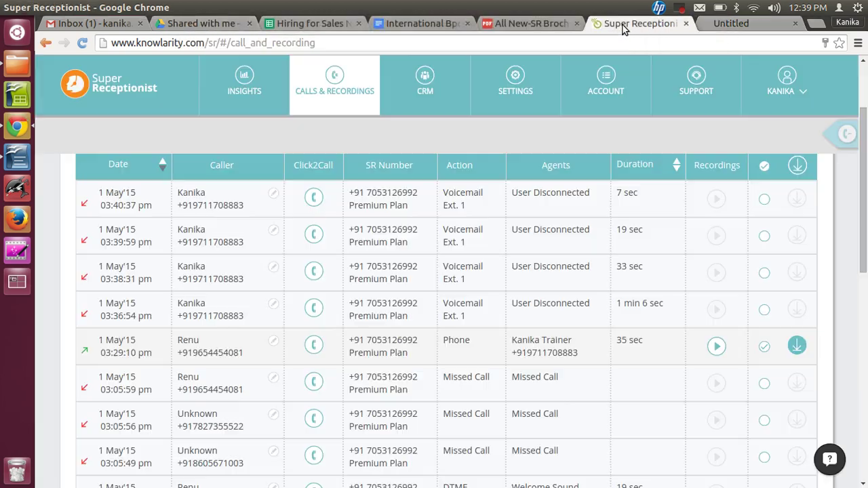
pyautogui.scroll(3, 863, 191)
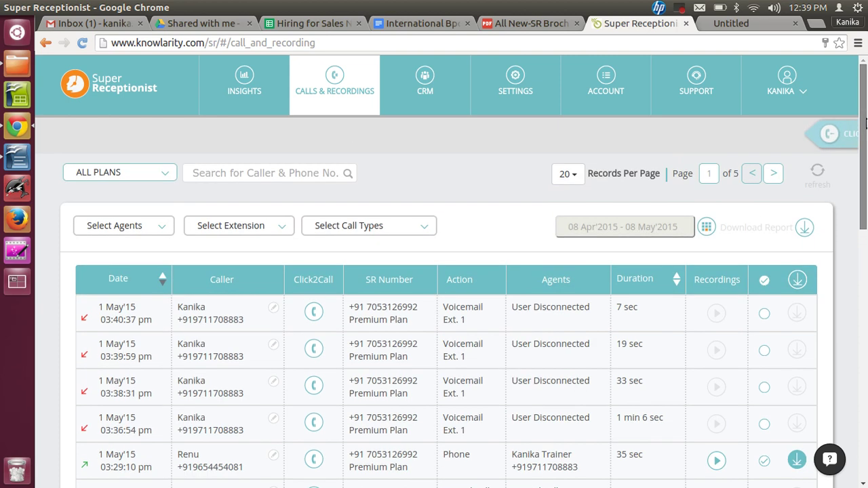
pyautogui.click(756, 230)
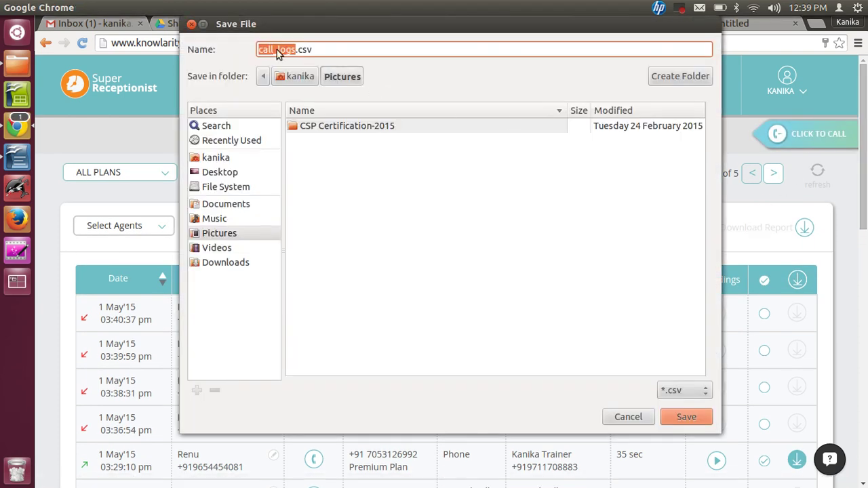
pyautogui.click(192, 25)
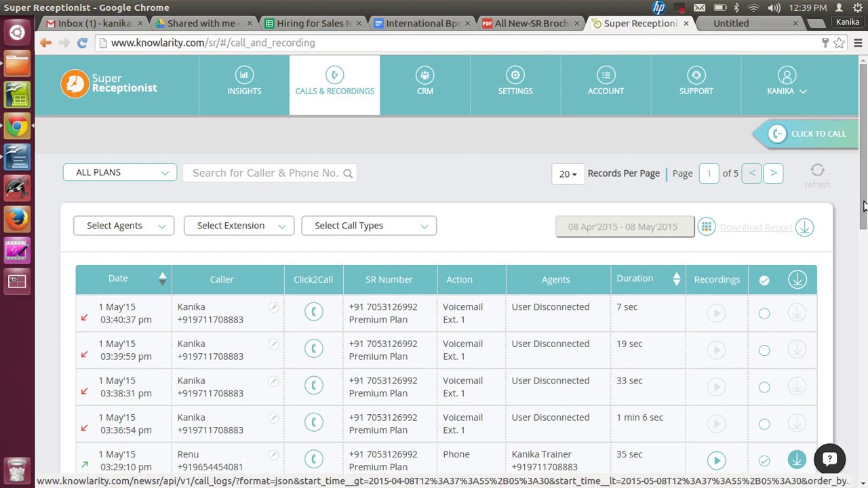
pyautogui.moveTo(863, 205); pyautogui.dragTo(864, 224)
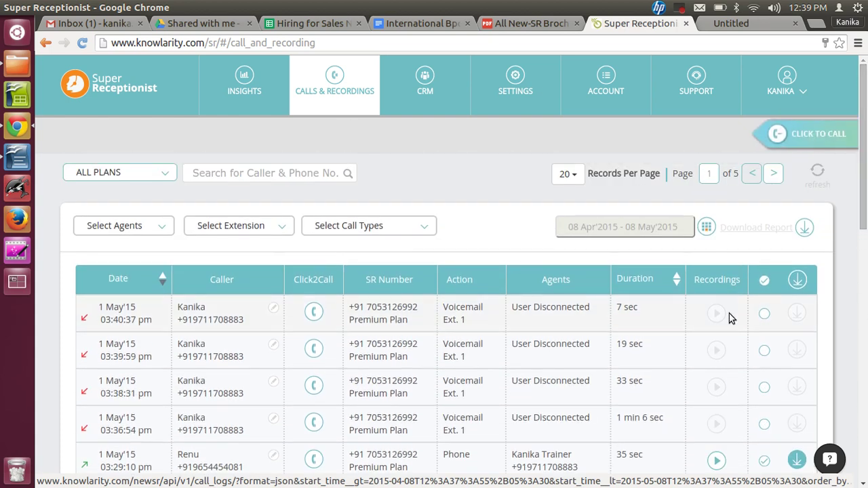
pyautogui.click(426, 225)
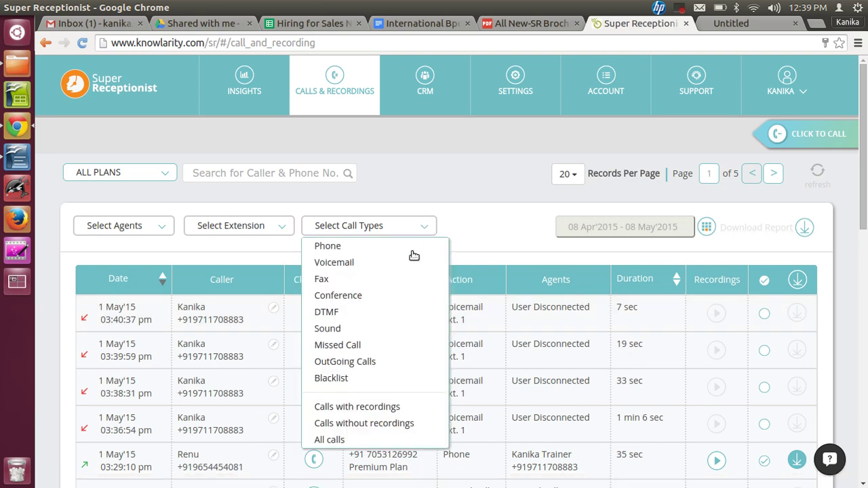
pyautogui.click(348, 269)
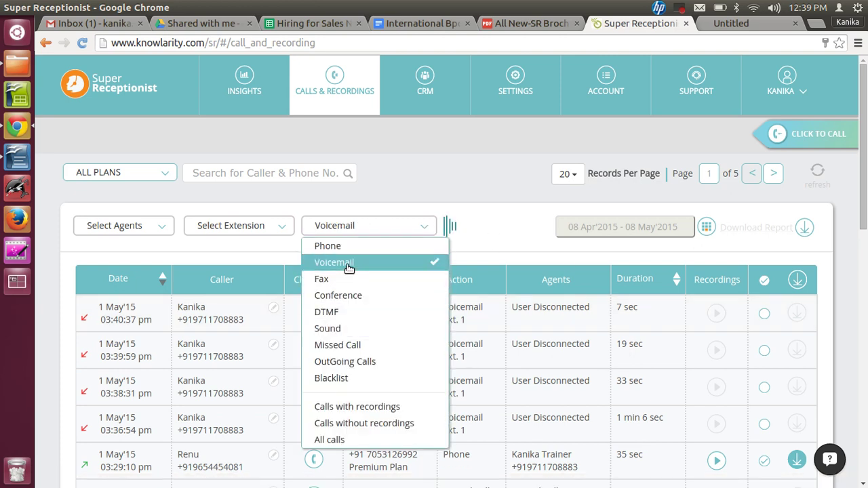
pyautogui.click(509, 240)
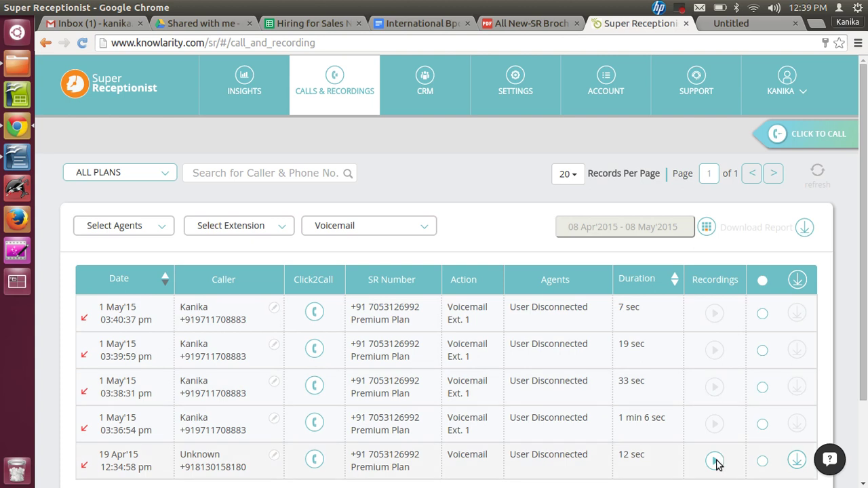
pyautogui.click(678, 12)
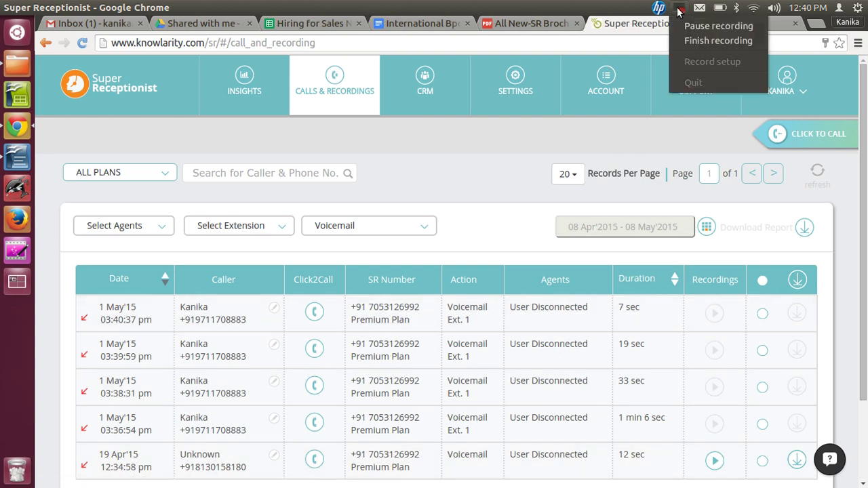
pyautogui.click(691, 27)
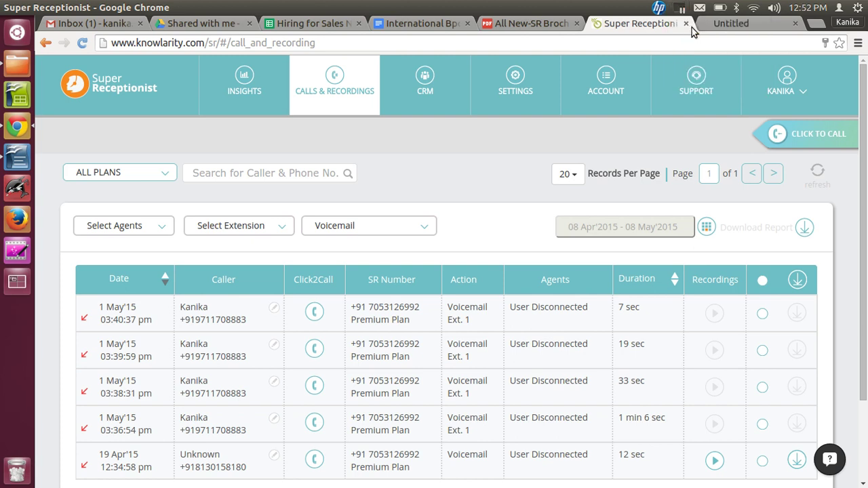
# - Open Click to Call and fill it from the first voicemail caller's record
pyautogui.click(790, 135)
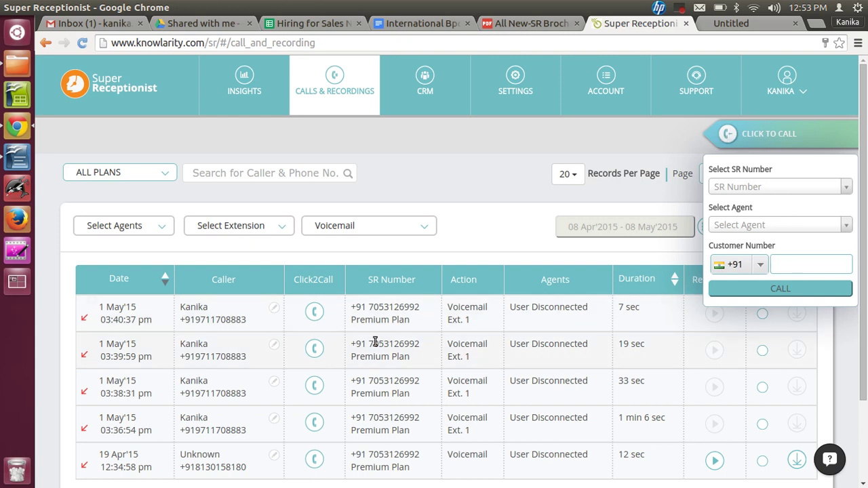
pyautogui.click(314, 314)
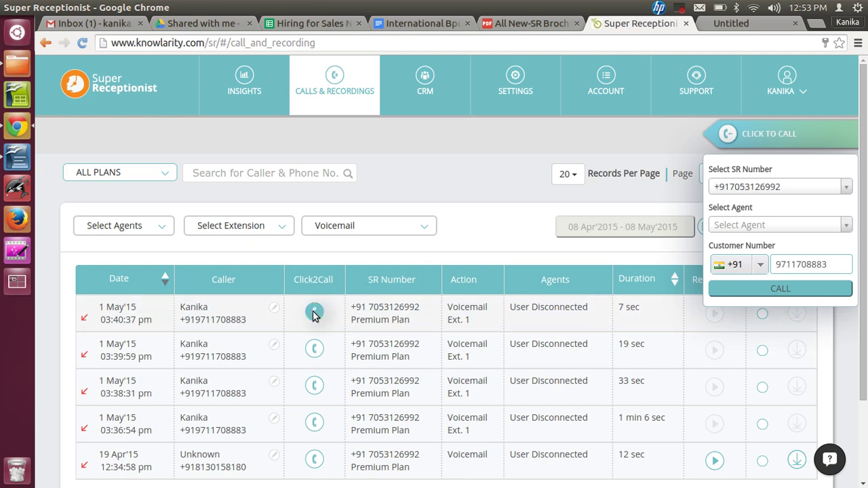
pyautogui.click(791, 269)
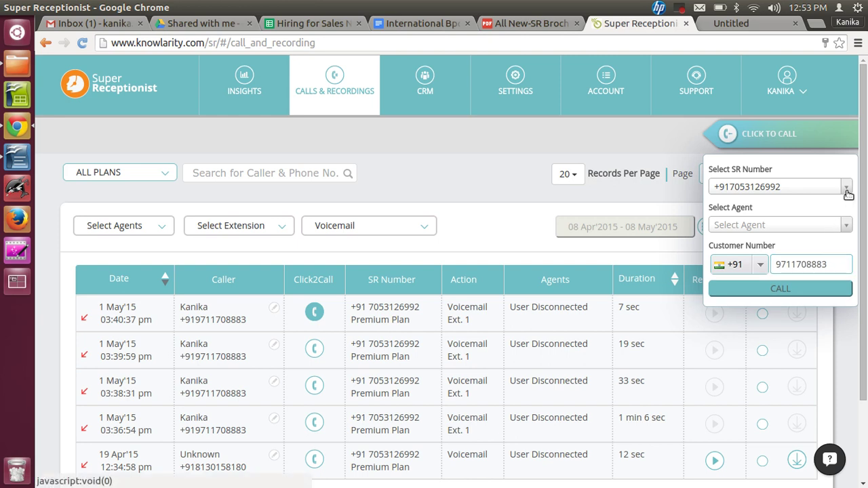
# - Assign an agent to take the call and place it to the customer's number
pyautogui.click(846, 226)
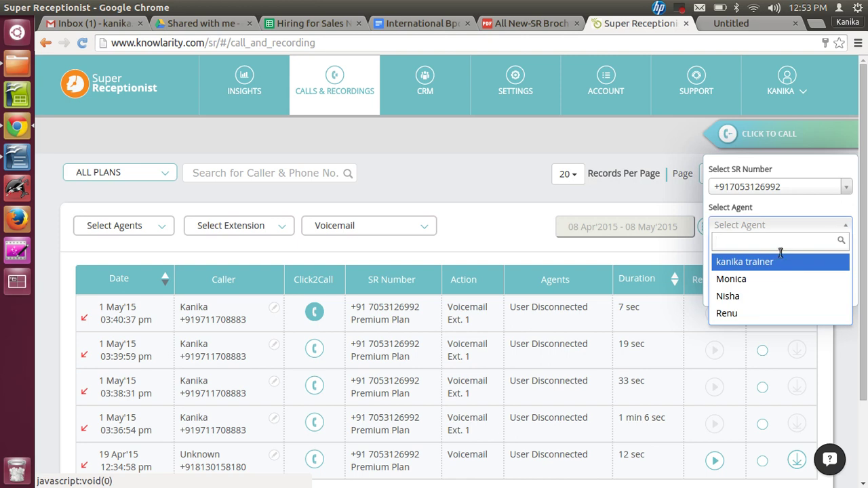
pyautogui.click(752, 285)
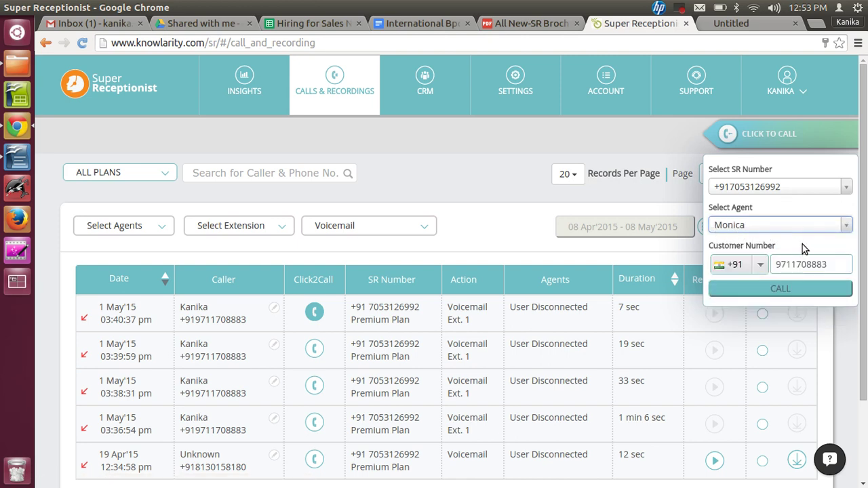
pyautogui.click(792, 266)
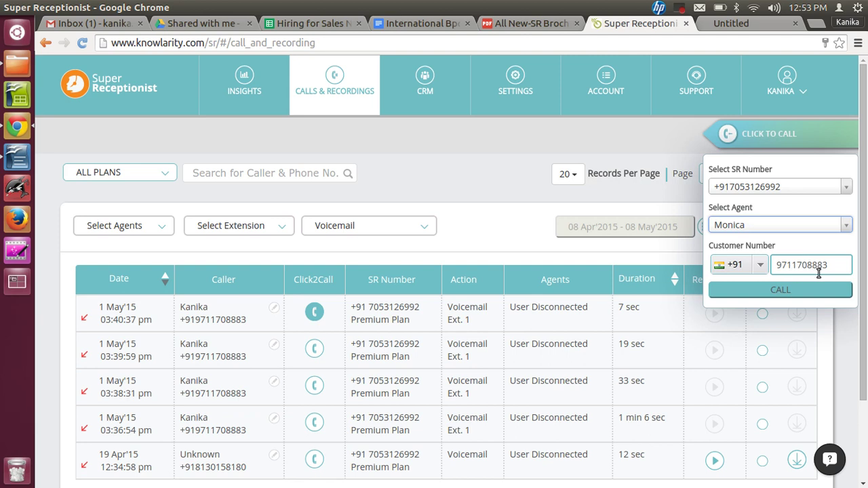
pyautogui.click(801, 292)
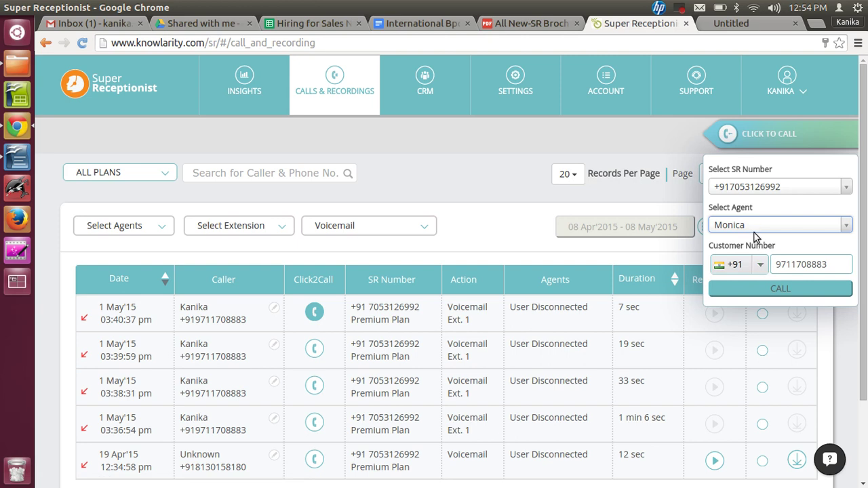
pyautogui.click(774, 265)
pyautogui.click(677, 10)
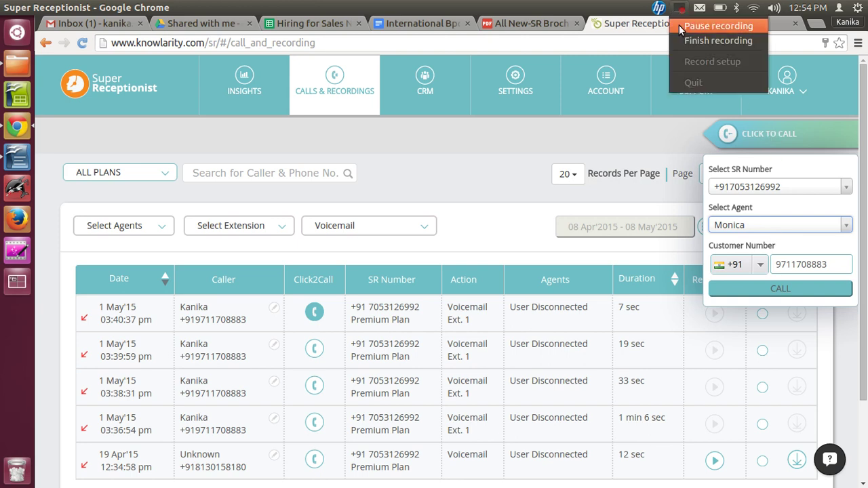
# - Go to the CRM customer list and bring up the Add/Import Customers form
pyautogui.click(679, 27)
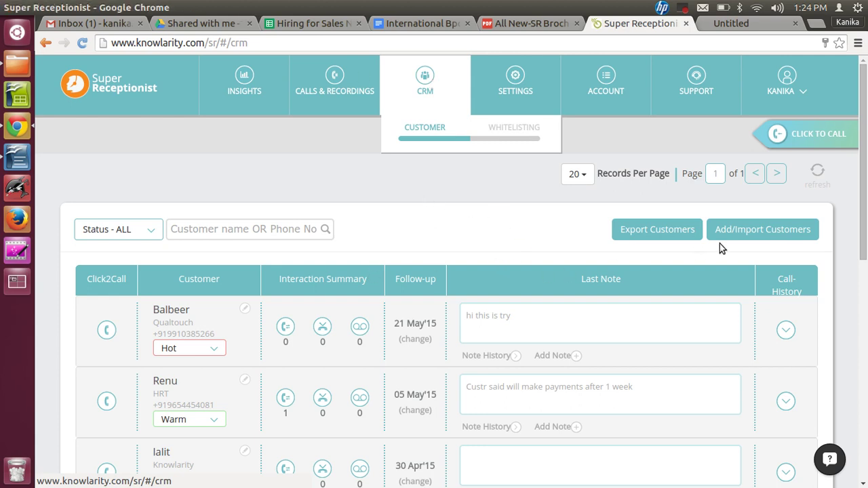
pyautogui.click(758, 233)
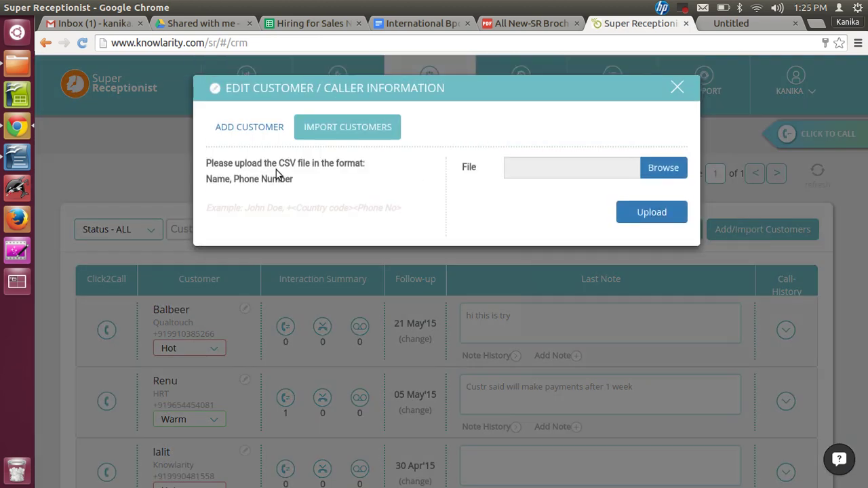
# - Switch to manual entry and type the new customer's name
pyautogui.click(241, 133)
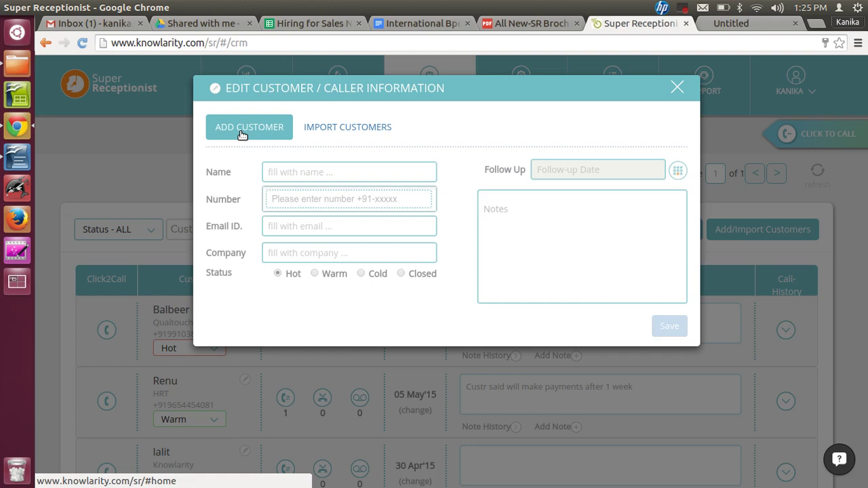
pyautogui.click(292, 171)
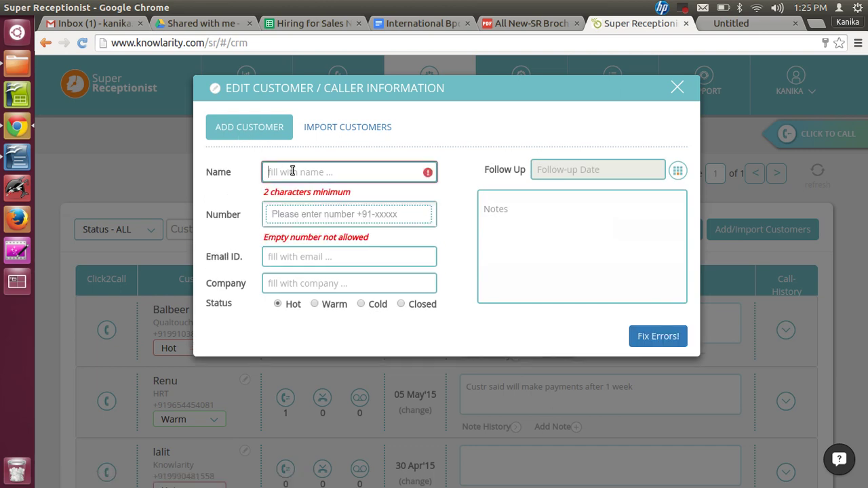
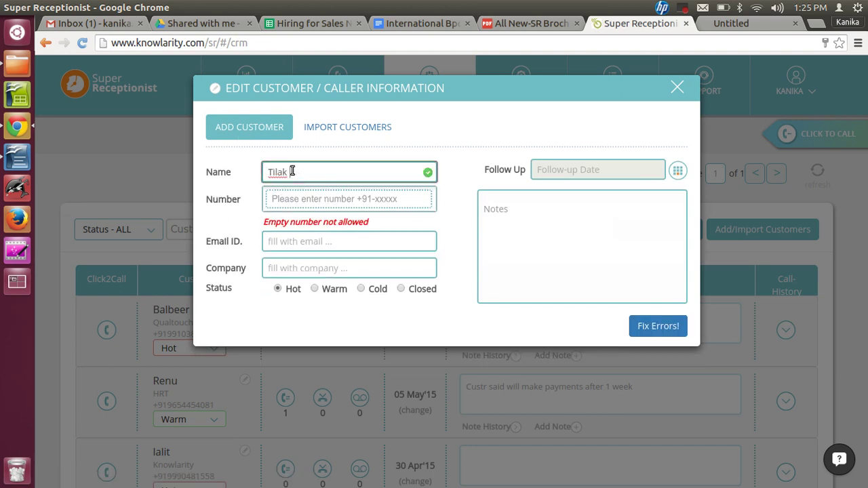
# - Enter and add the customer's phone number, correcting the mistyped digits
pyautogui.click(287, 198)
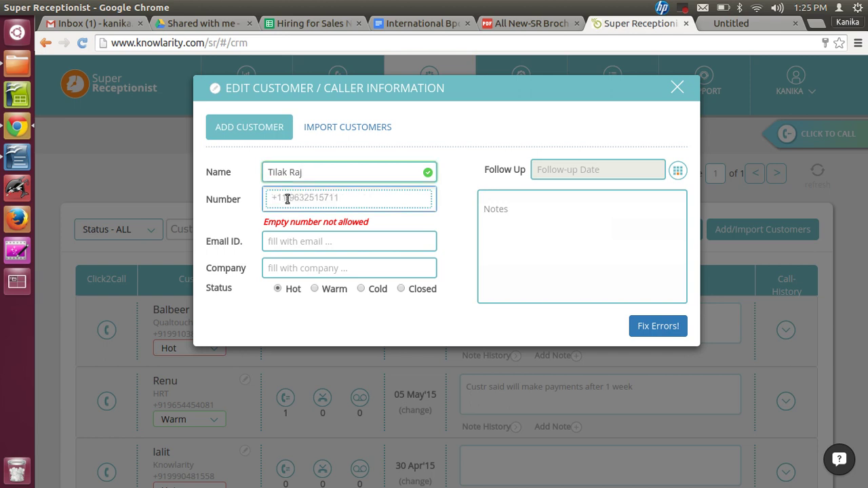
pyautogui.write('+9876')
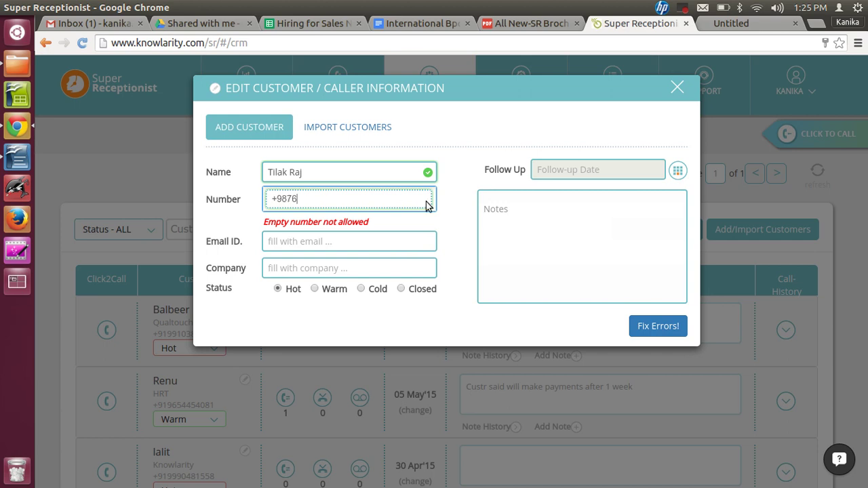
pyautogui.write('543210')
pyautogui.hotkey('ctrl', 'a')
pyautogui.press('BackSpace')
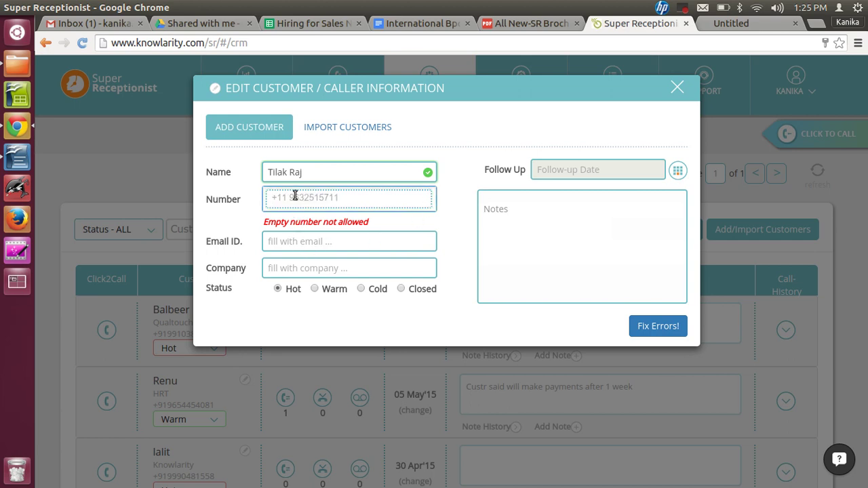
pyautogui.write('+9')
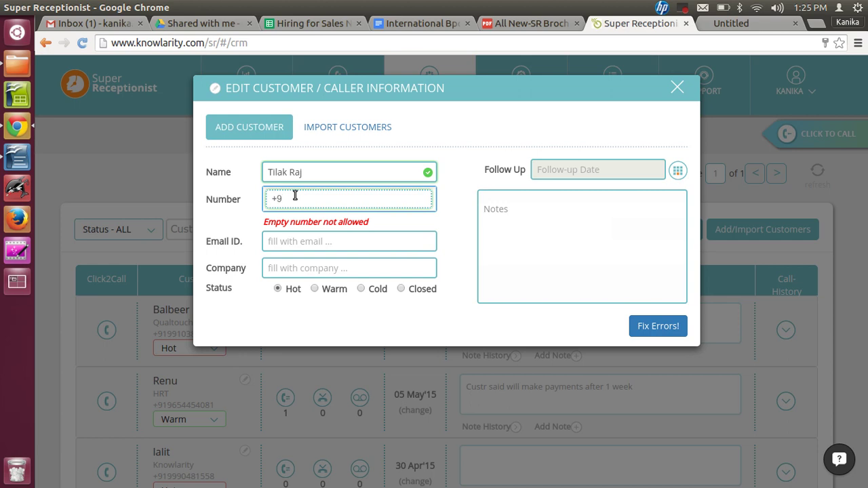
pyautogui.write('1')
pyautogui.press('BackSpace')
pyautogui.press('BackSpace')
pyautogui.press('BackSpace')
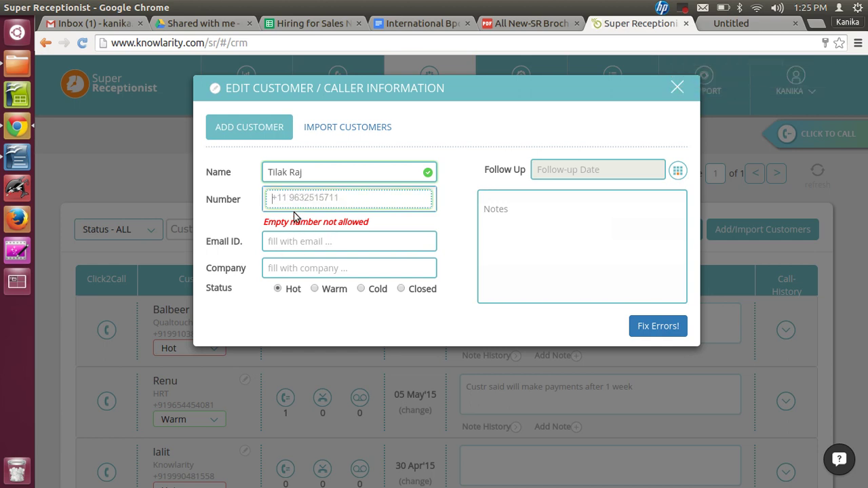
pyautogui.click(495, 73)
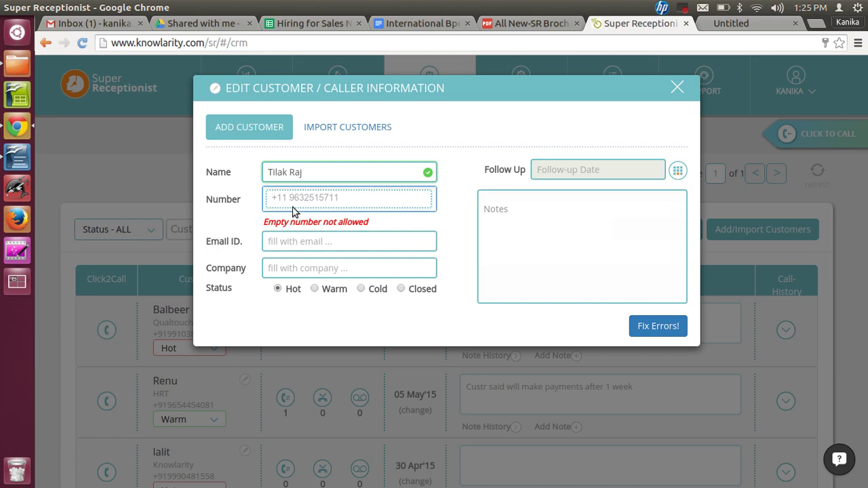
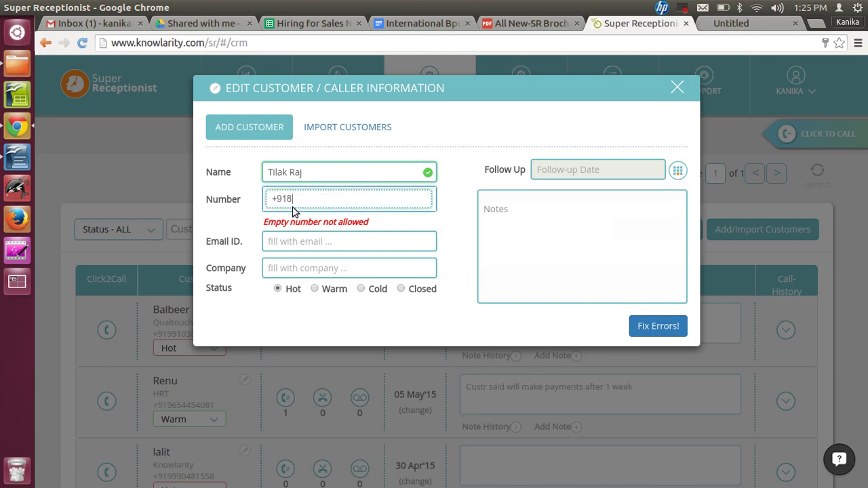
pyautogui.press('Return')
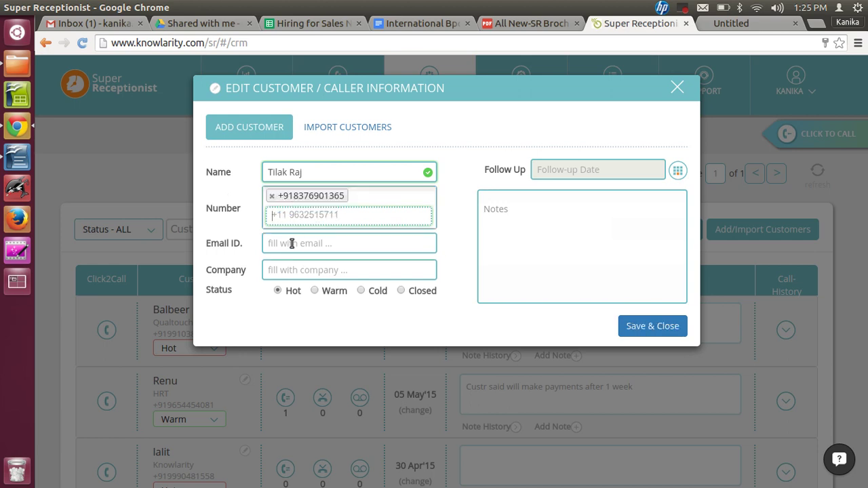
# - Fill in the customer's e-mail address
pyautogui.click(291, 243)
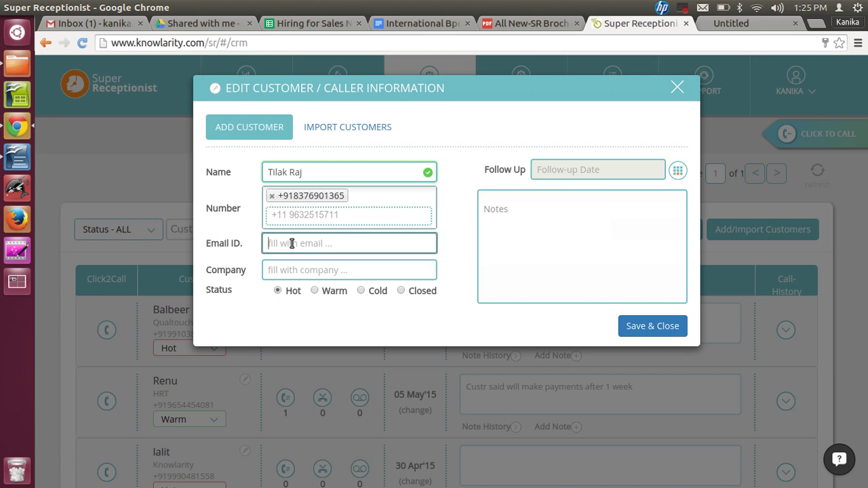
pyautogui.write('enk')
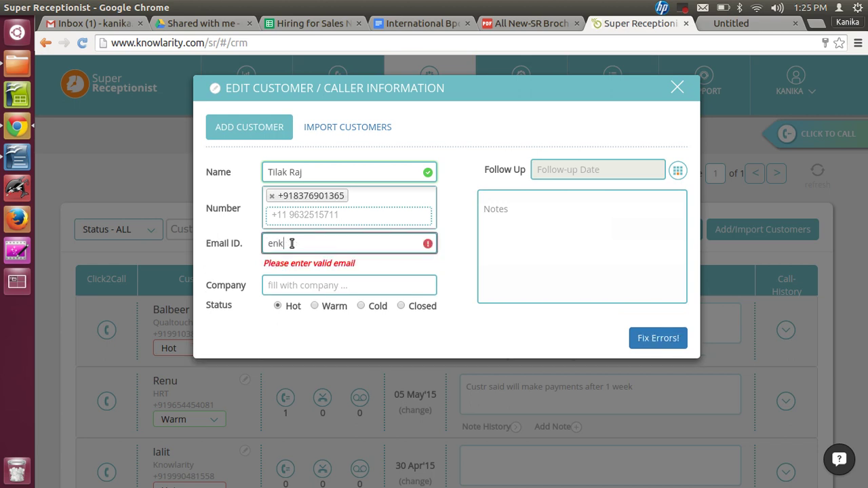
pyautogui.write('@')
pyautogui.press('BackSpace')
pyautogui.write('.til')
pyautogui.press('BackSpace')
pyautogui.press('BackSpace')
pyautogui.press('BackSpace')
pyautogui.press('BackSpace')
pyautogui.press('BackSpace')
pyautogui.press('BackSpace')
pyautogui.press('BackSpace')
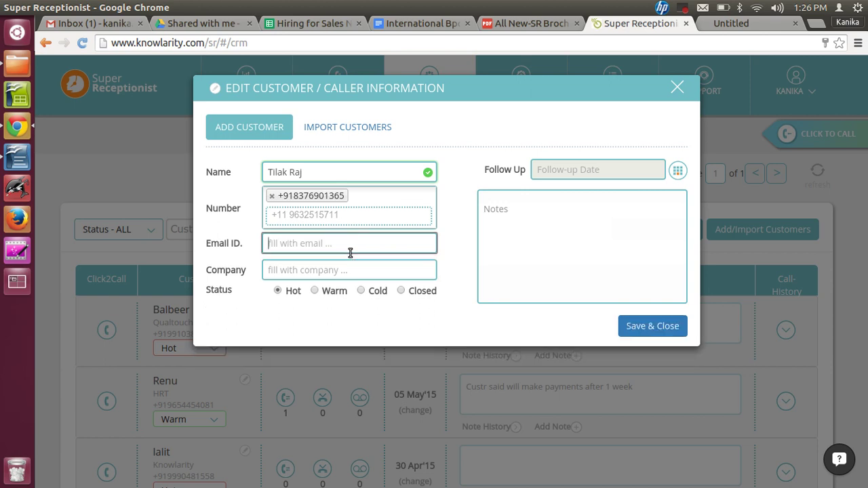
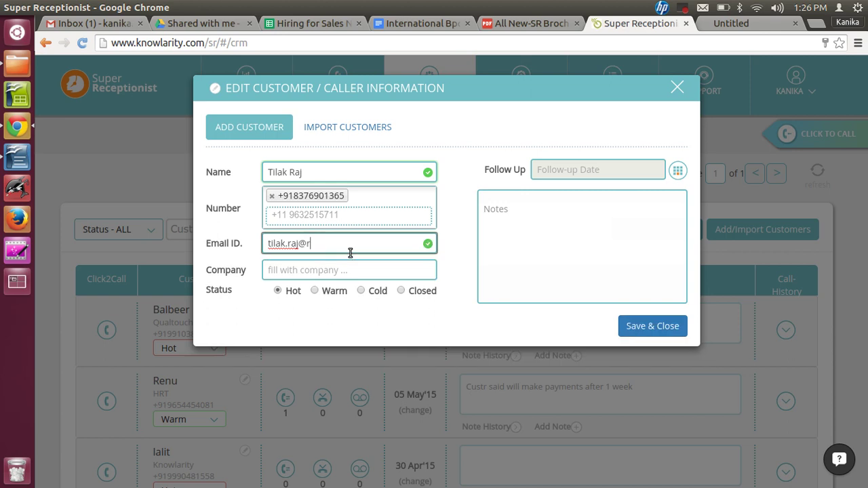
# - Set the company to 'Tilak real estate', leaving the status on Hot
pyautogui.click(301, 272)
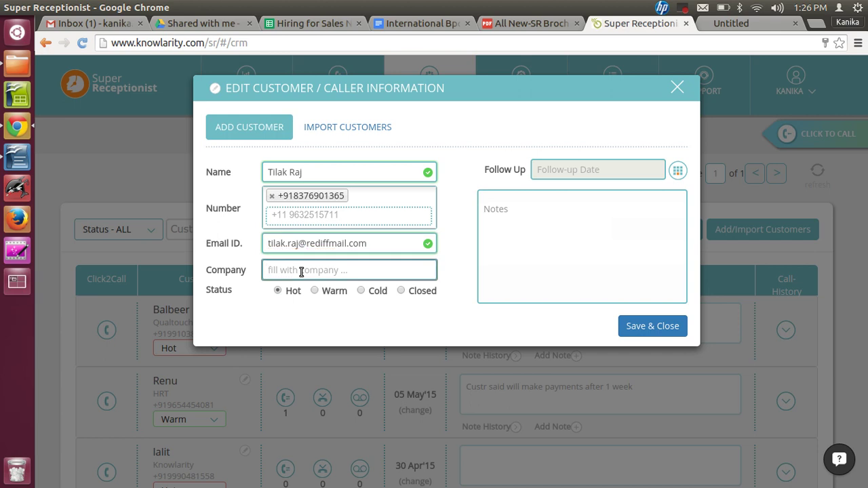
pyautogui.write('Tower')
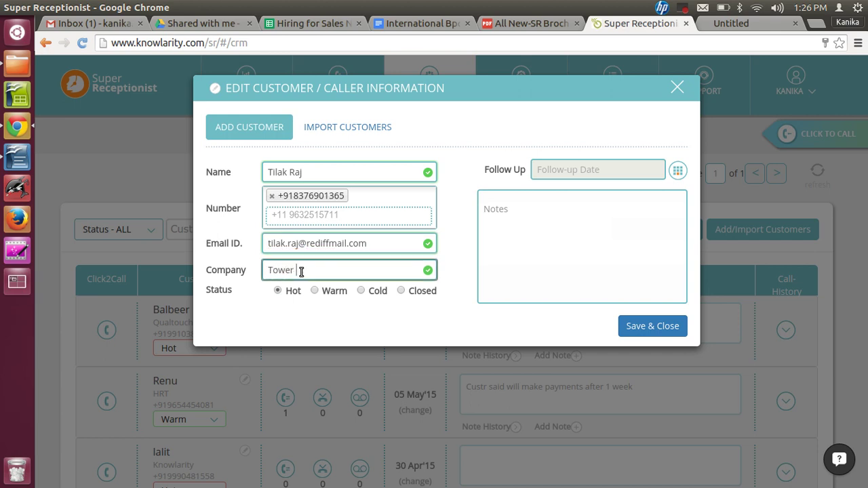
pyautogui.press('BackSpace')
pyautogui.press('BackSpace')
pyautogui.press('BackSpace')
pyautogui.press('BackSpace')
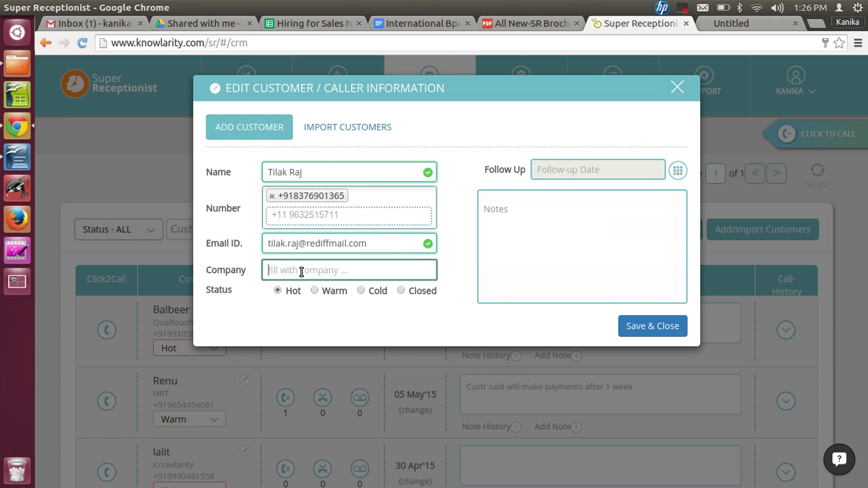
pyautogui.write('Tilak ')
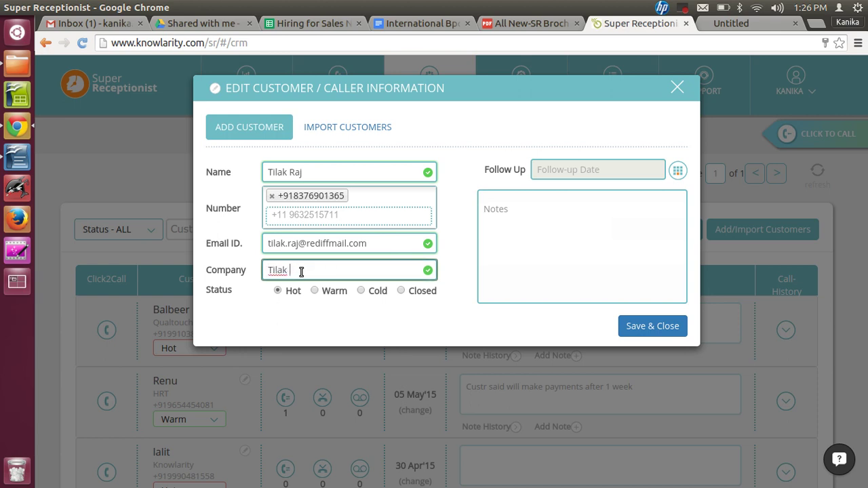
pyautogui.write('real estate')
pyautogui.click(316, 291)
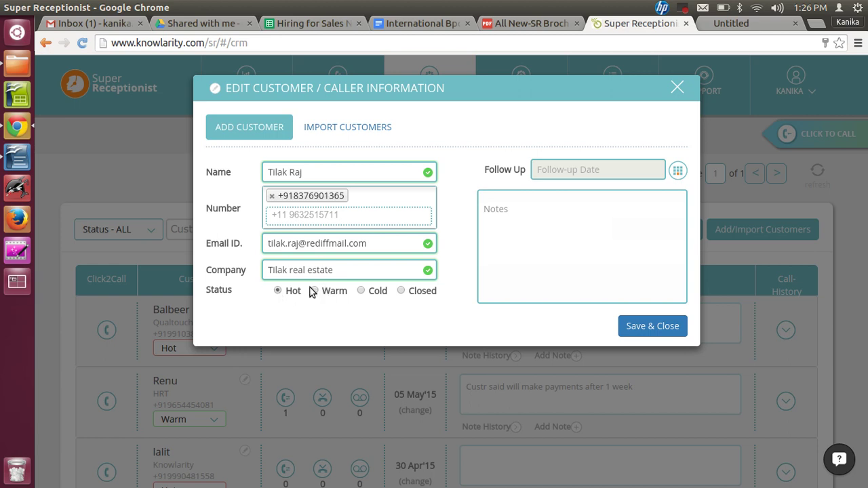
# - Set the follow-up to 5:00 PM on 08 May 2015
pyautogui.click(677, 170)
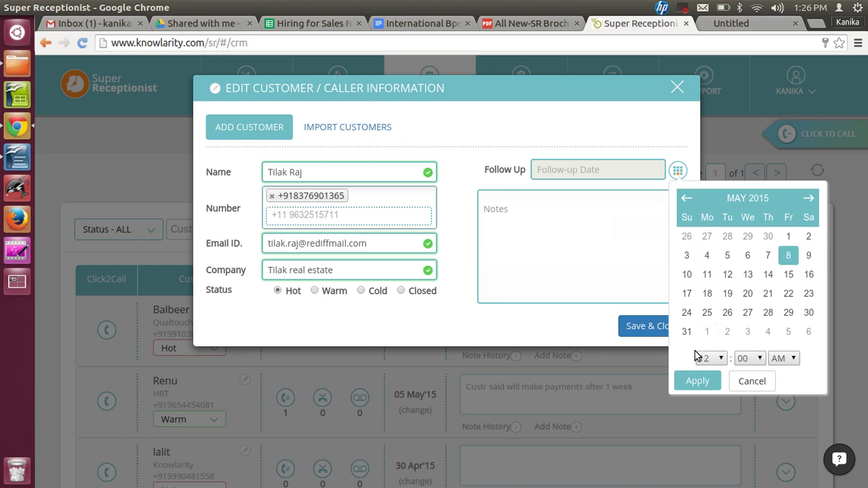
pyautogui.click(717, 360)
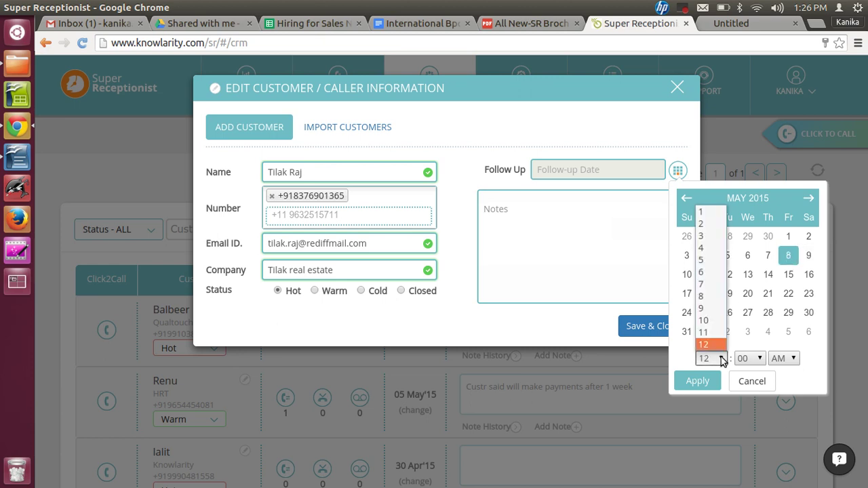
pyautogui.click(705, 260)
pyautogui.click(791, 359)
pyautogui.click(779, 385)
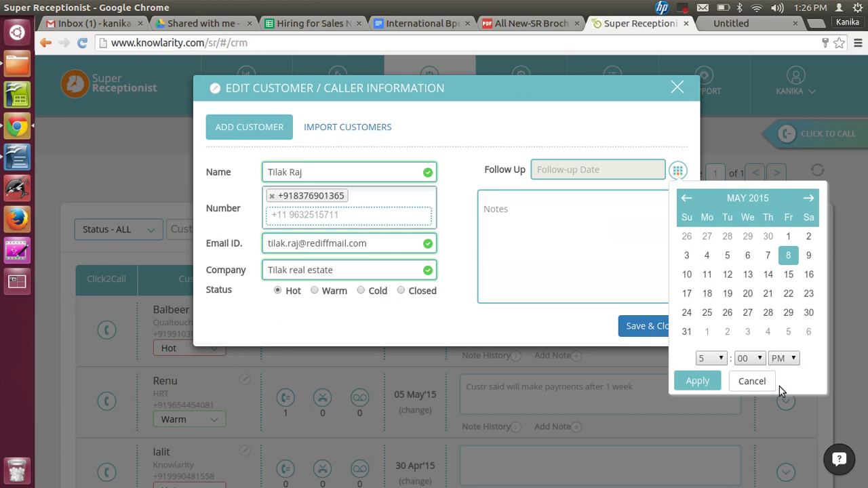
pyautogui.click(702, 381)
# - Add a note that the customer wants Delhi property, call back at 5 pm, and save
pyautogui.click(517, 232)
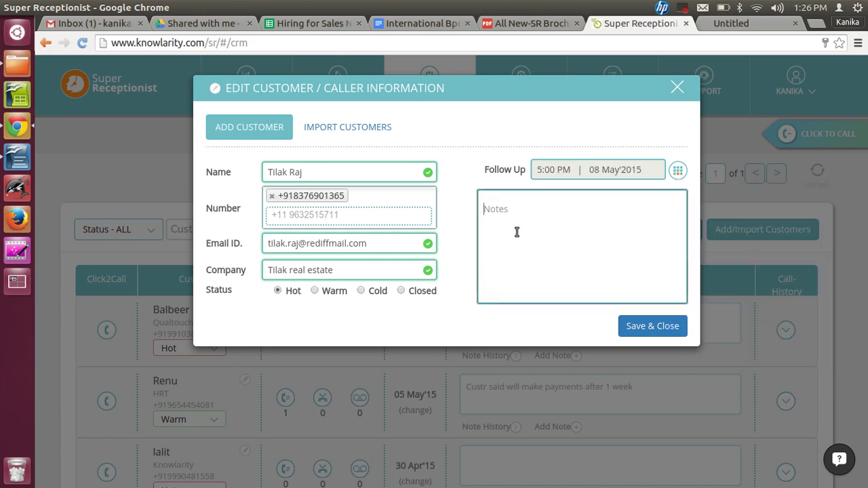
pyautogui.write('Customer Interste')
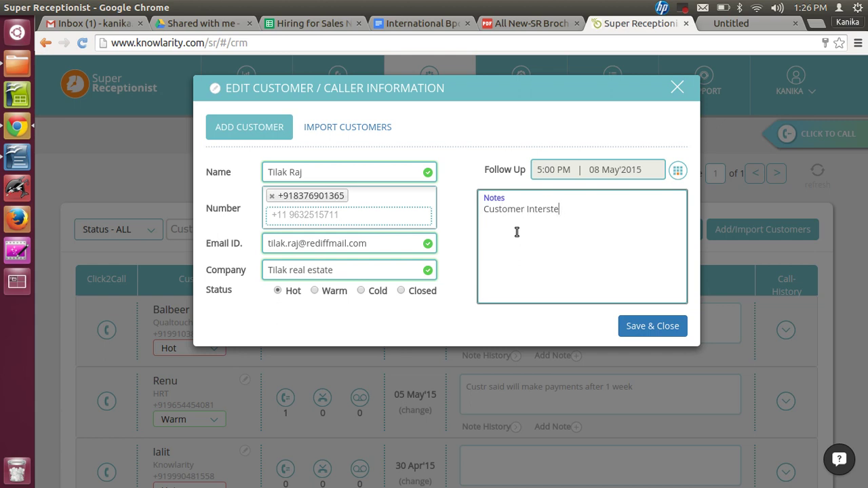
pyautogui.press('BackSpace')
pyautogui.press('BackSpace')
pyautogui.write('ested for Property in Delhi. Call back and confirm at 5 pm.')
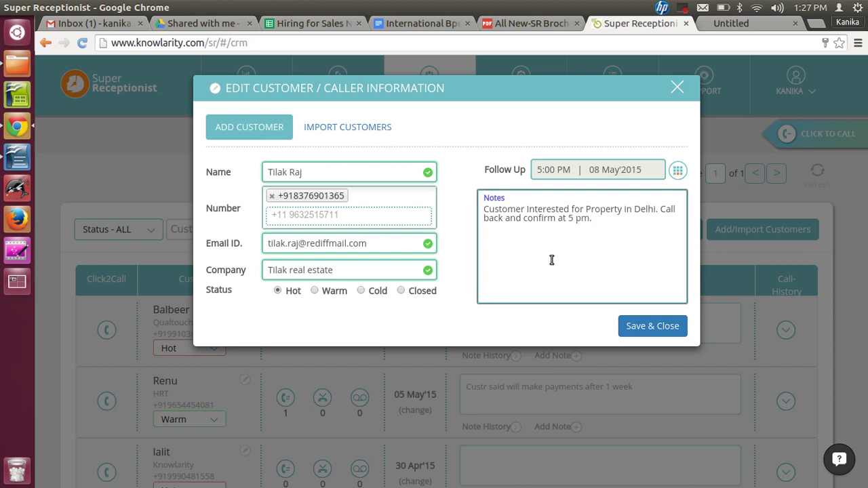
pyautogui.click(652, 326)
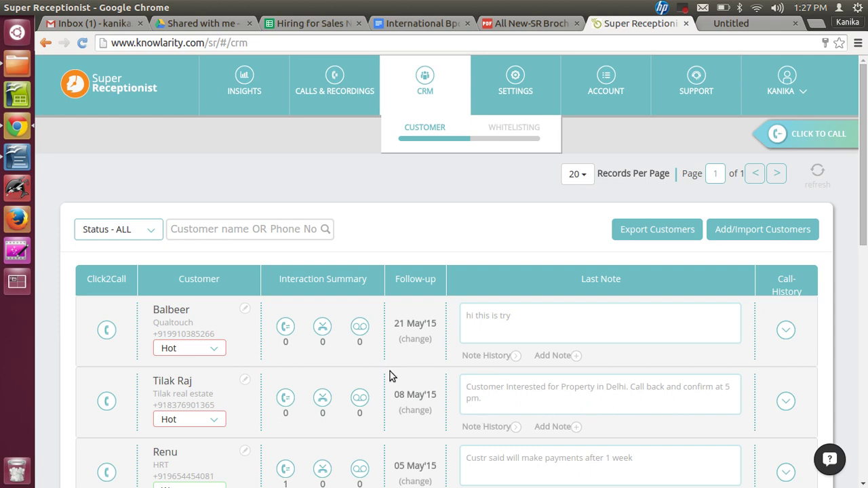
# - Add the note 'Call back at 5 :30 pm' to the customer
pyautogui.click(415, 410)
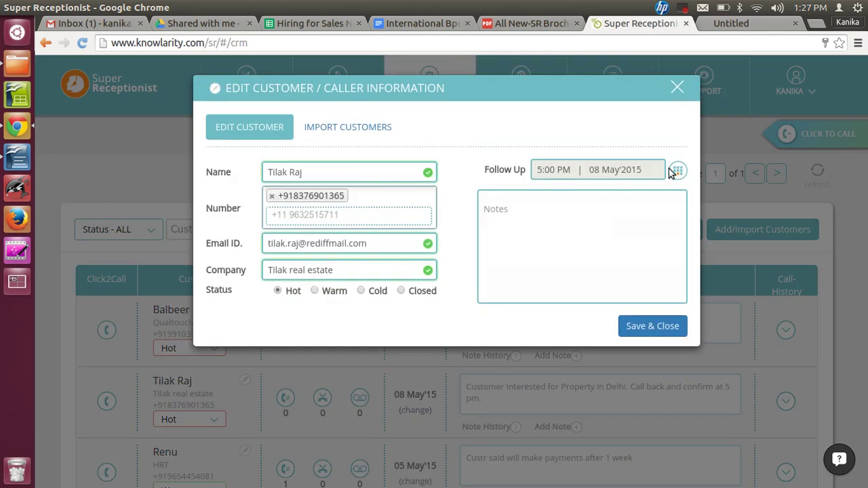
pyautogui.click(675, 87)
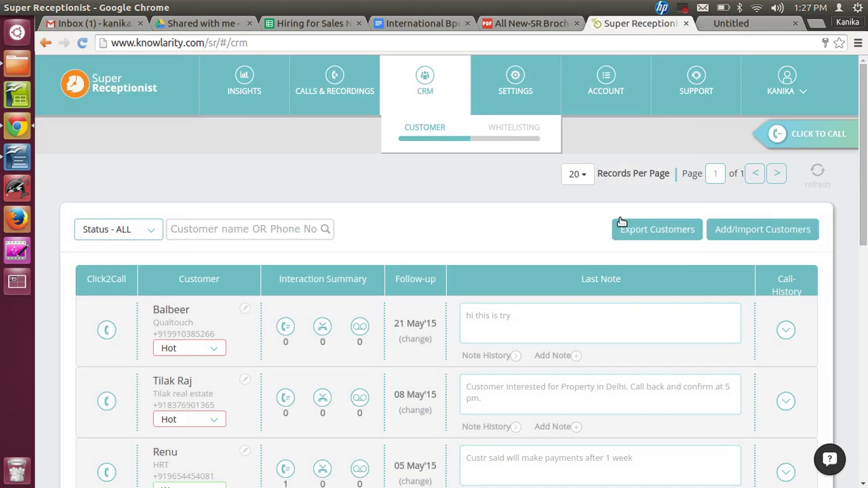
pyautogui.click(574, 429)
pyautogui.click(597, 256)
pyautogui.write('Call back at 5 :30 pm')
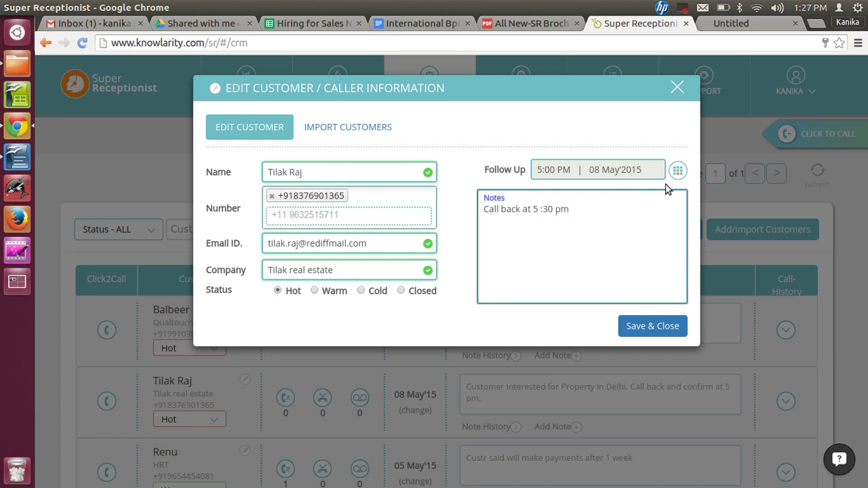
# - Move the follow-up to 5:30 PM, save, and open the customer's note history
pyautogui.click(678, 171)
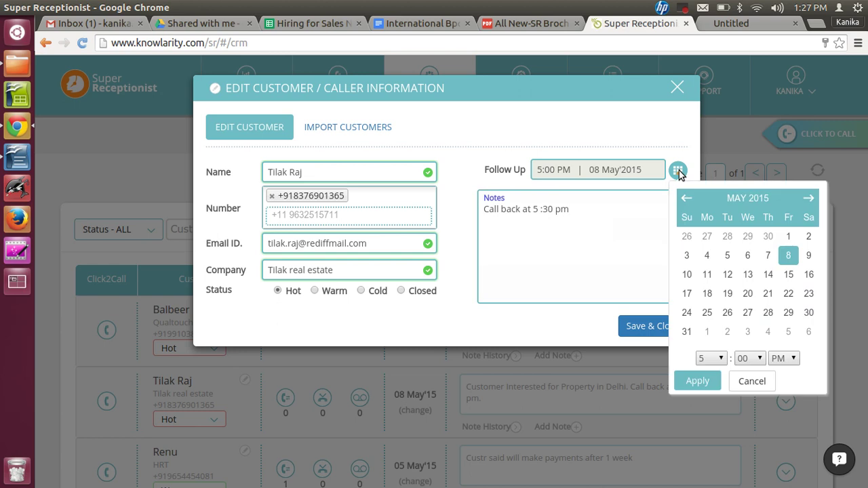
pyautogui.click(746, 361)
pyautogui.click(743, 383)
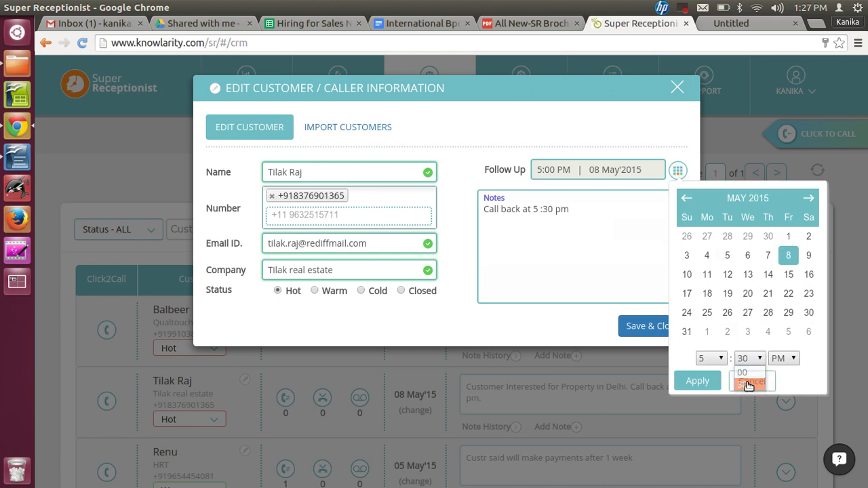
pyautogui.click(697, 381)
pyautogui.click(653, 326)
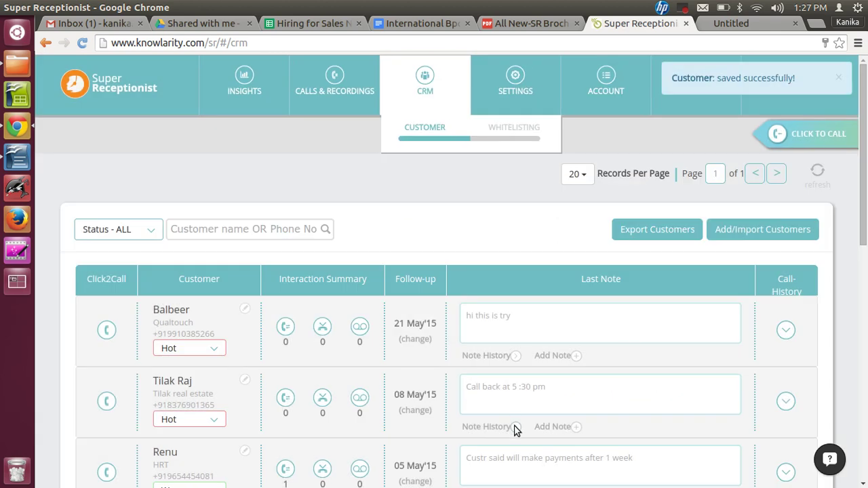
pyautogui.click(514, 426)
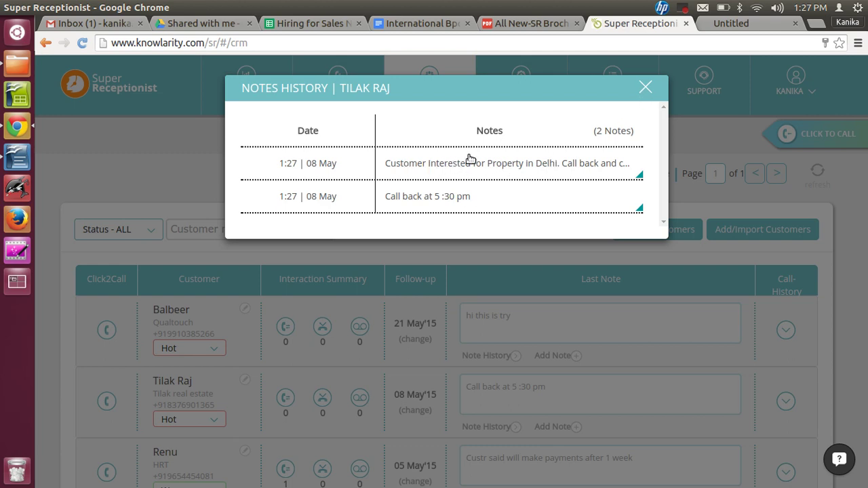
# - Close the note history and expand the customer's call history, which has no records
pyautogui.click(646, 88)
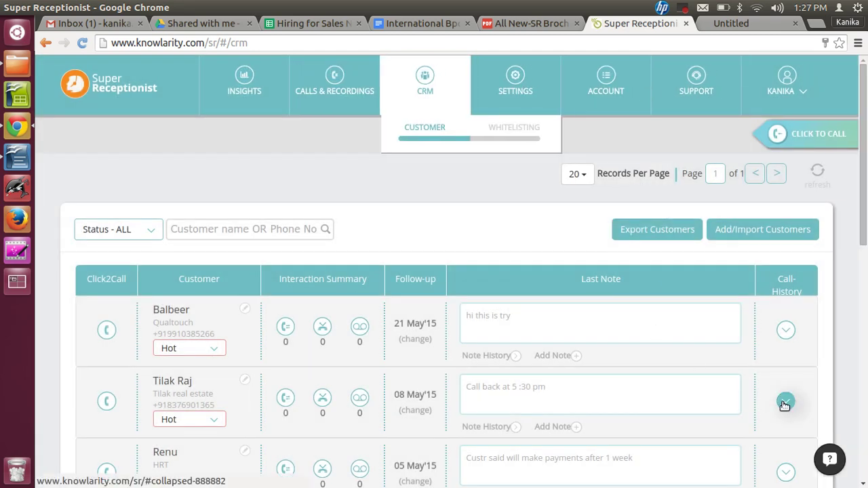
pyautogui.click(784, 402)
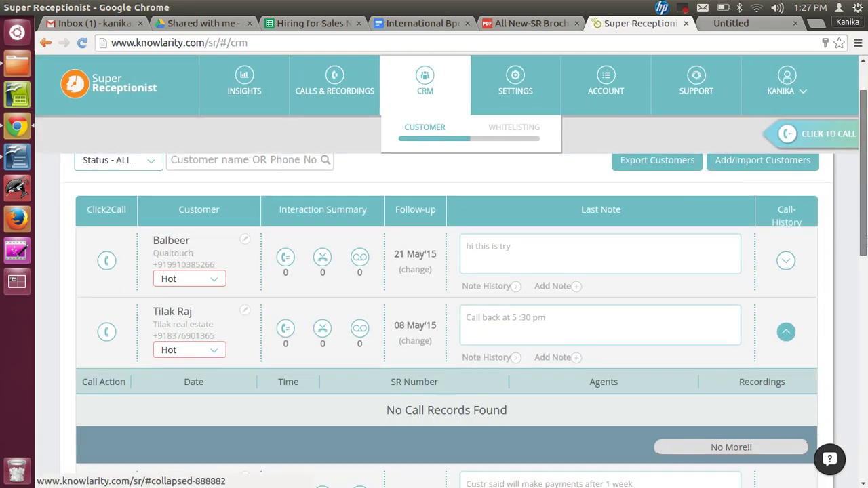
pyautogui.scroll(-2, 467, 302)
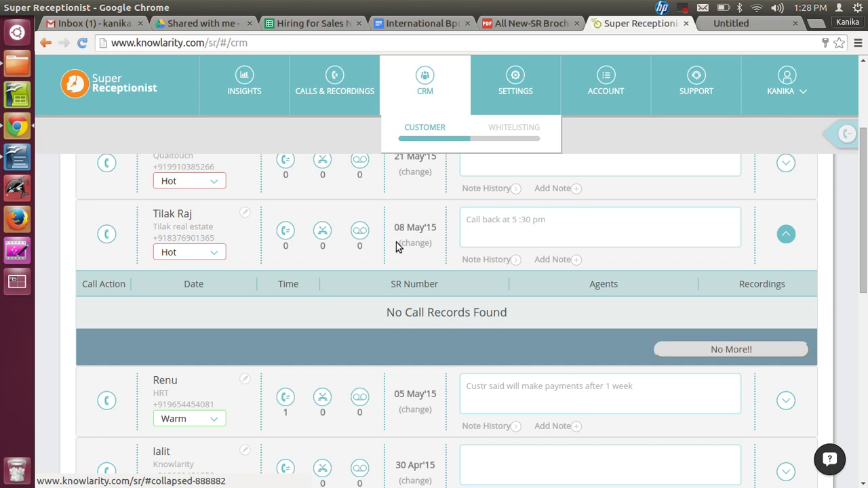
# - Append 'Brother' to the Tilak real estate customer's name and save the edit
pyautogui.click(244, 214)
pyautogui.click(310, 178)
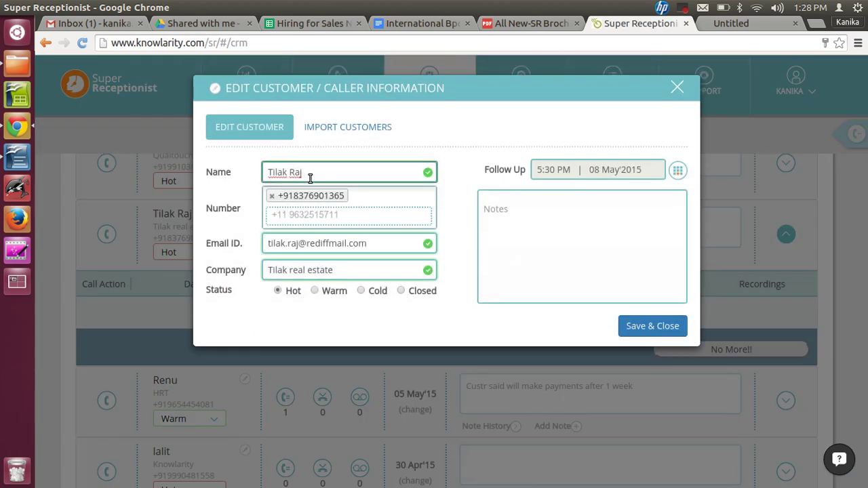
pyautogui.write('Brother')
pyautogui.click(651, 326)
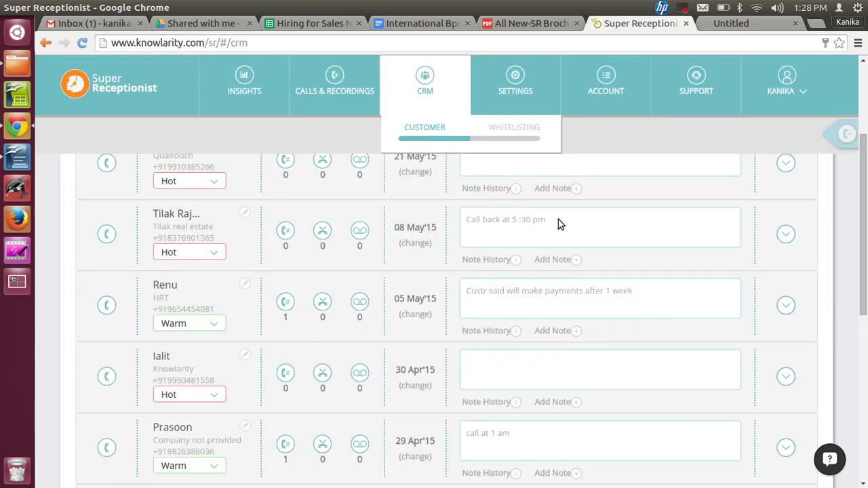
pyautogui.moveTo(866, 256); pyautogui.dragTo(865, 225)
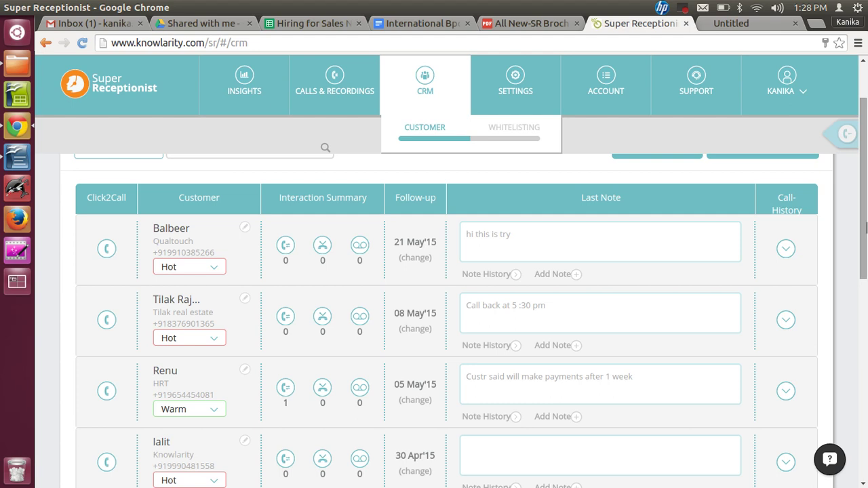
# - Open the Click to Call panel, then go to the Insights charts overview
pyautogui.click(105, 320)
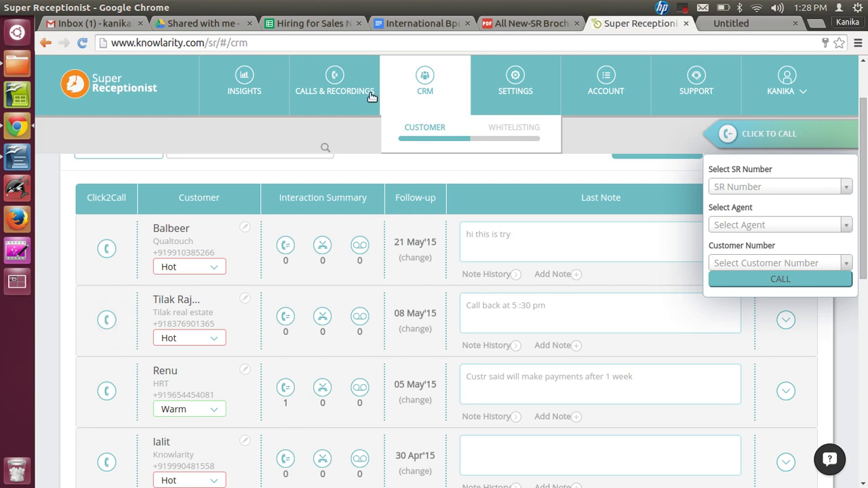
pyautogui.click(248, 91)
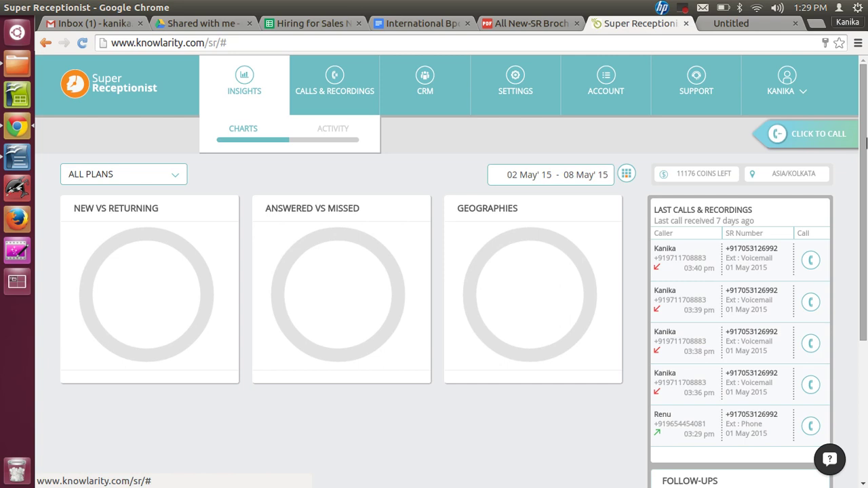
# - Scroll down to the Follow-ups panel showing the 5:30 pm, 08 May '15 call-back
pyautogui.moveTo(867, 141); pyautogui.dragTo(866, 269)
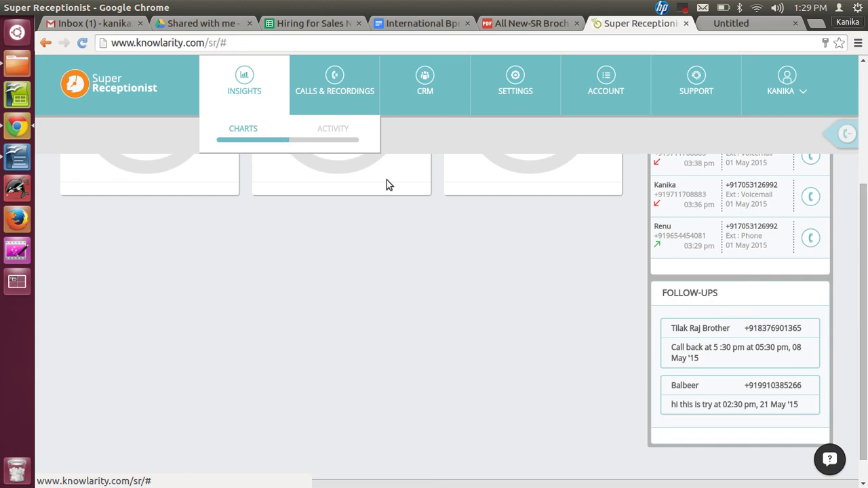